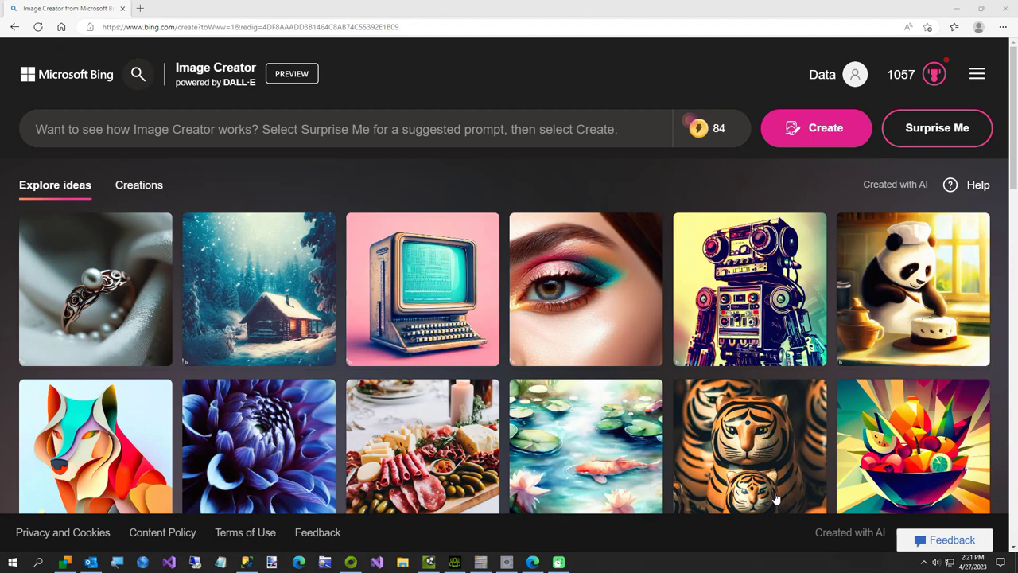
# Step: Switch to the Character Creator 4 project showing the character in the striped T-shirt
pyautogui.click(454, 562)
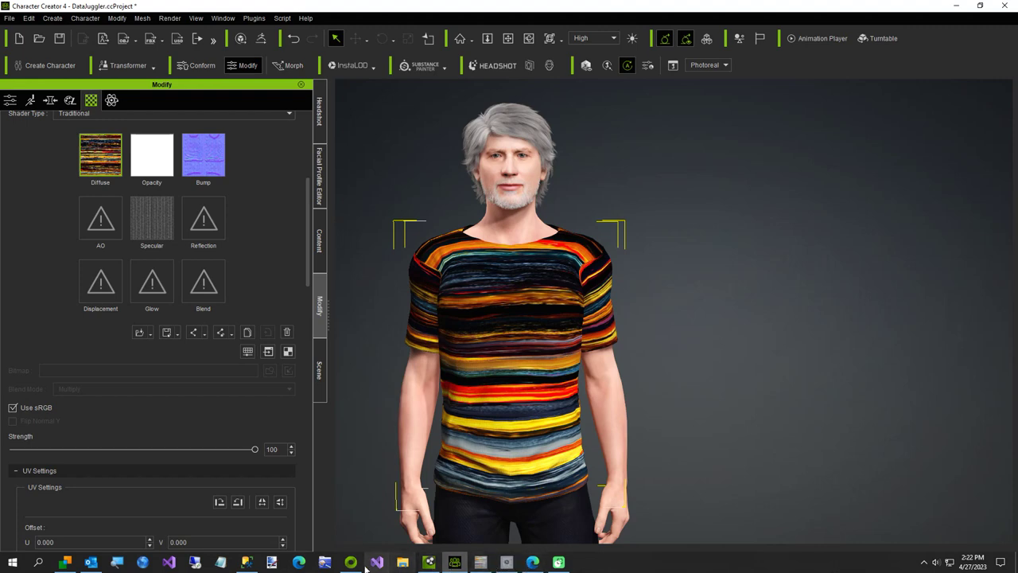
# Step: Return to the Bing Image Creator page in the Edge browser
pyautogui.click(532, 562)
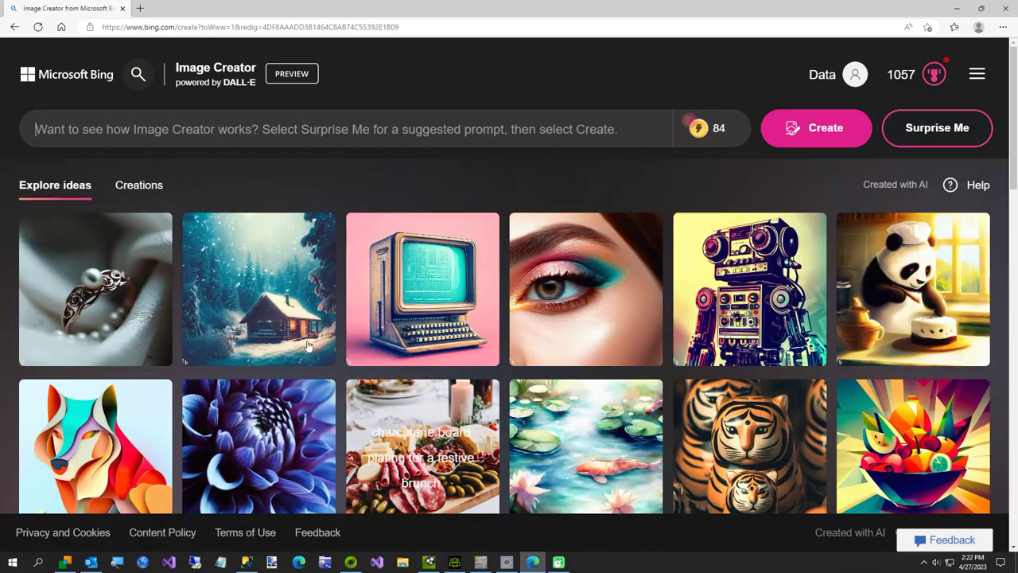
# Step: Generate images from the prompt 'Old west saloon cartoon style photorealistic with deep colors'
pyautogui.click(187, 134)
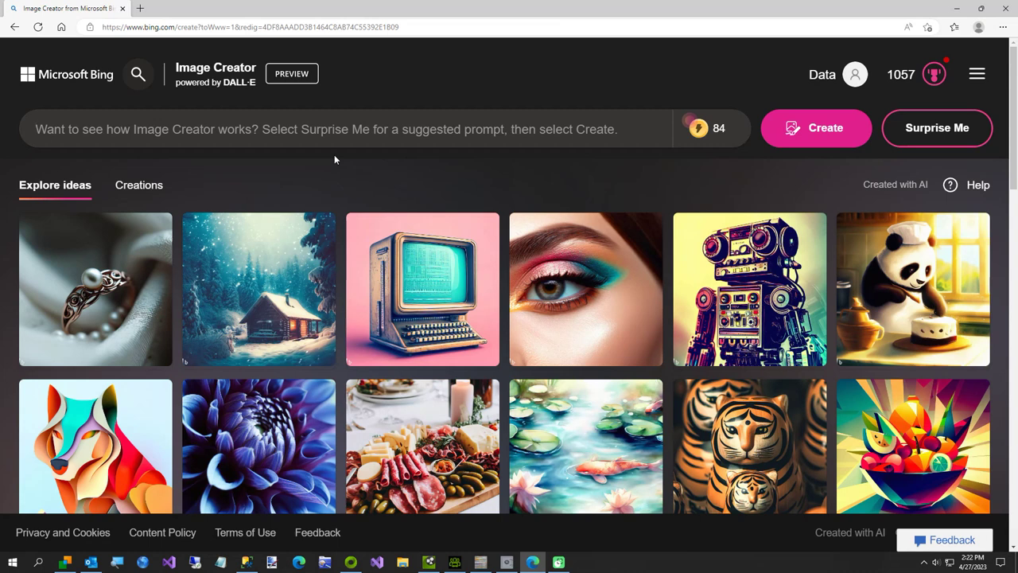
pyautogui.write('Old ')
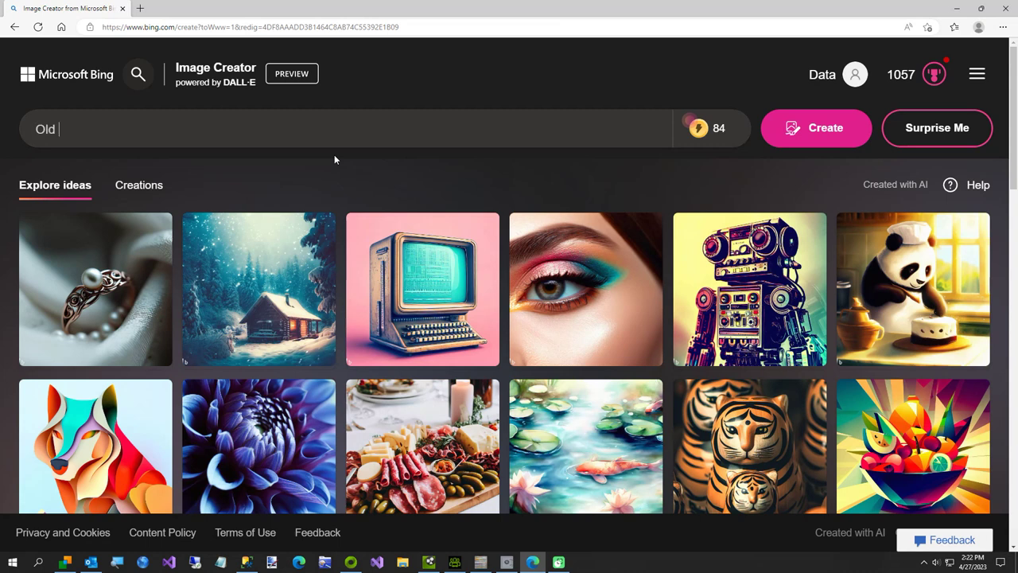
pyautogui.write('west saloon cartoon style')
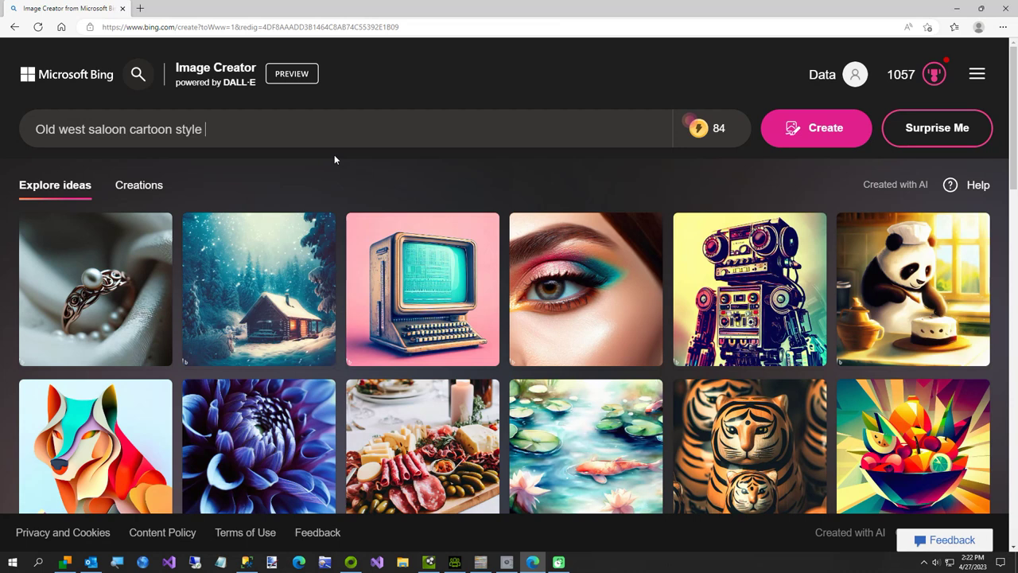
pyautogui.write(' photorealistic')
pyautogui.write('with ')
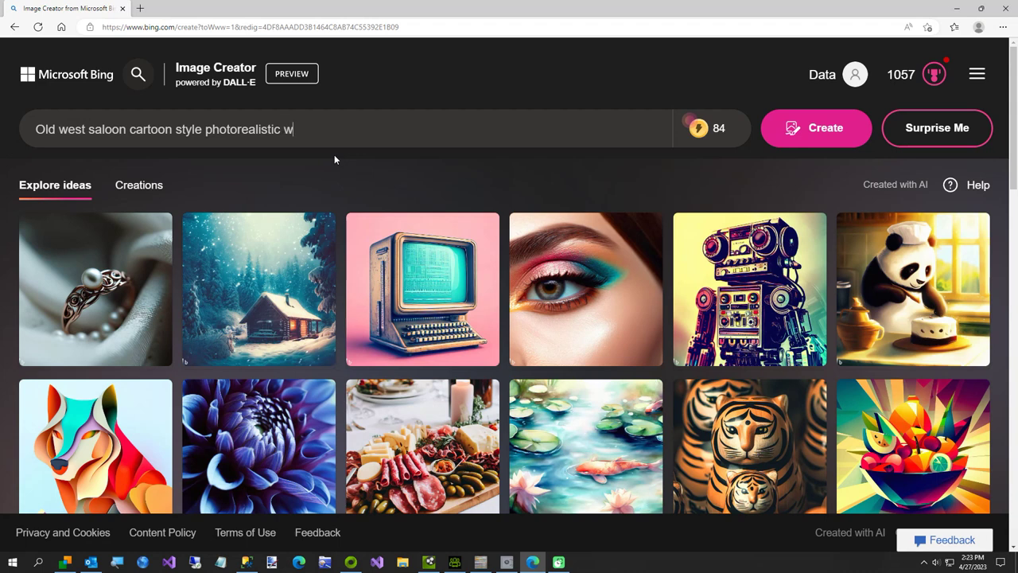
pyautogui.write('deep colors')
pyautogui.click(819, 129)
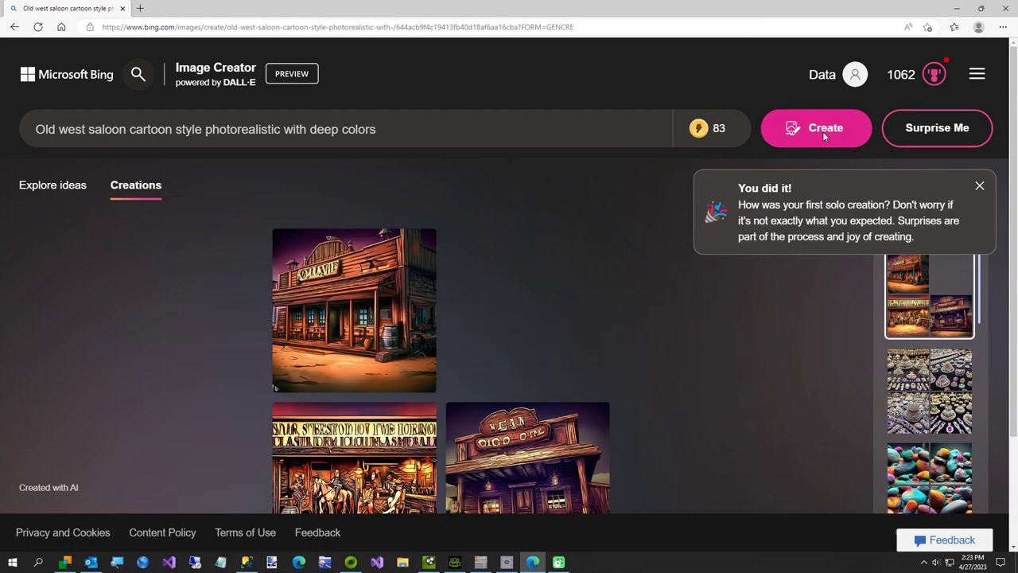
pyautogui.scroll(-1, 825, 136)
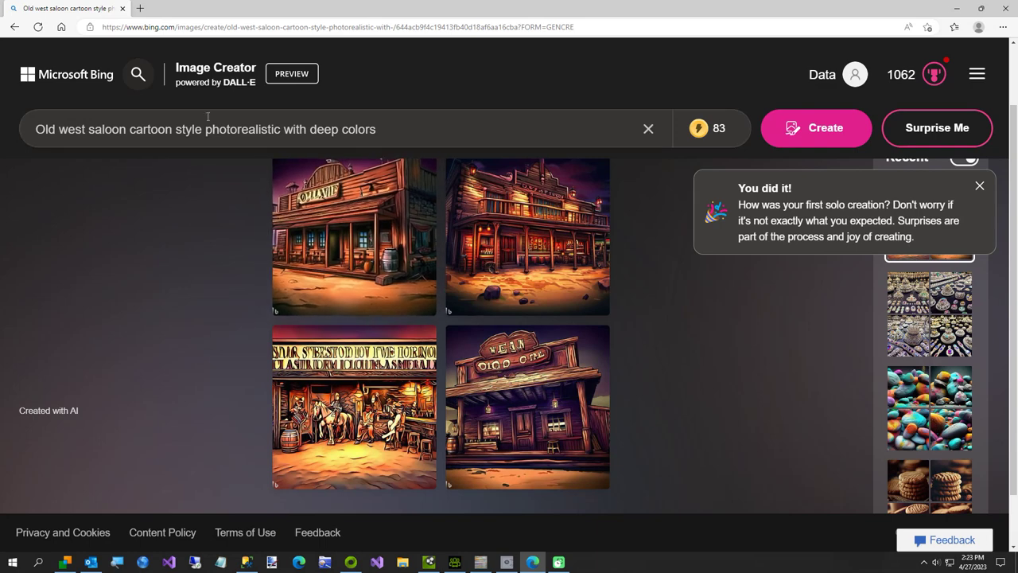
# Step: Insert 'interior' before 'cartoon' in the saloon prompt and regenerate the images
pyautogui.click(94, 129)
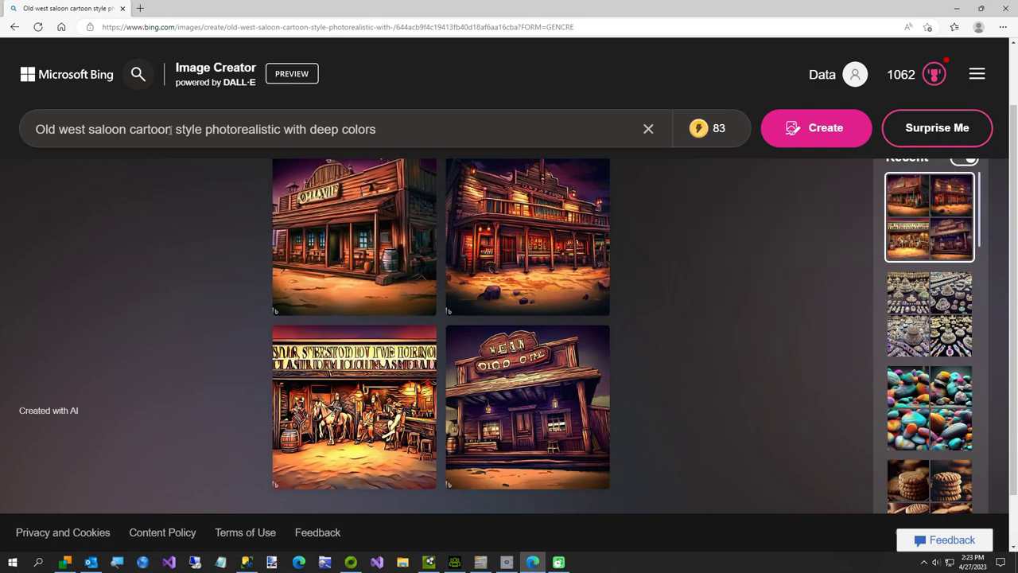
pyautogui.click(130, 129)
pyautogui.write('interior')
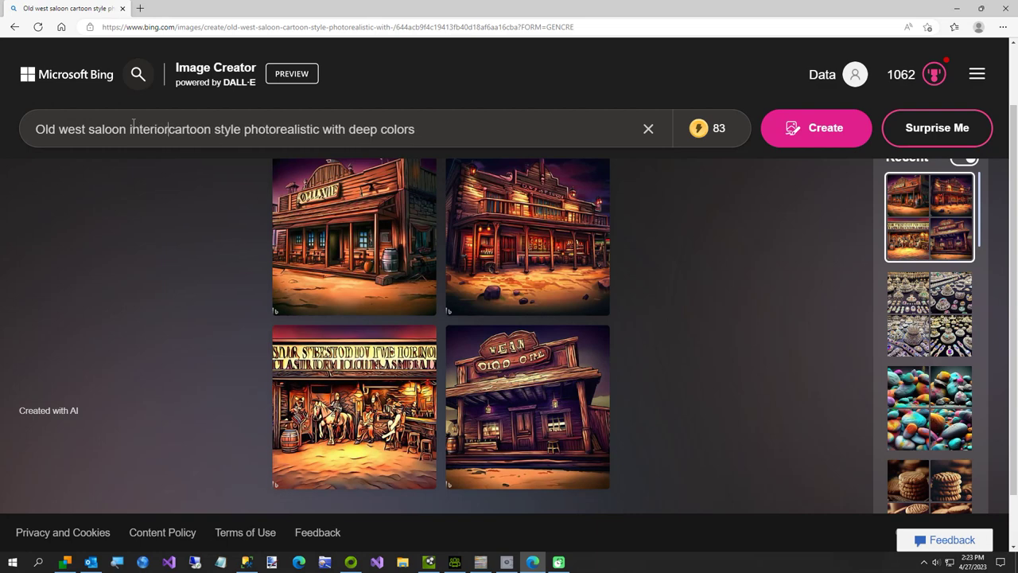
pyautogui.click(788, 129)
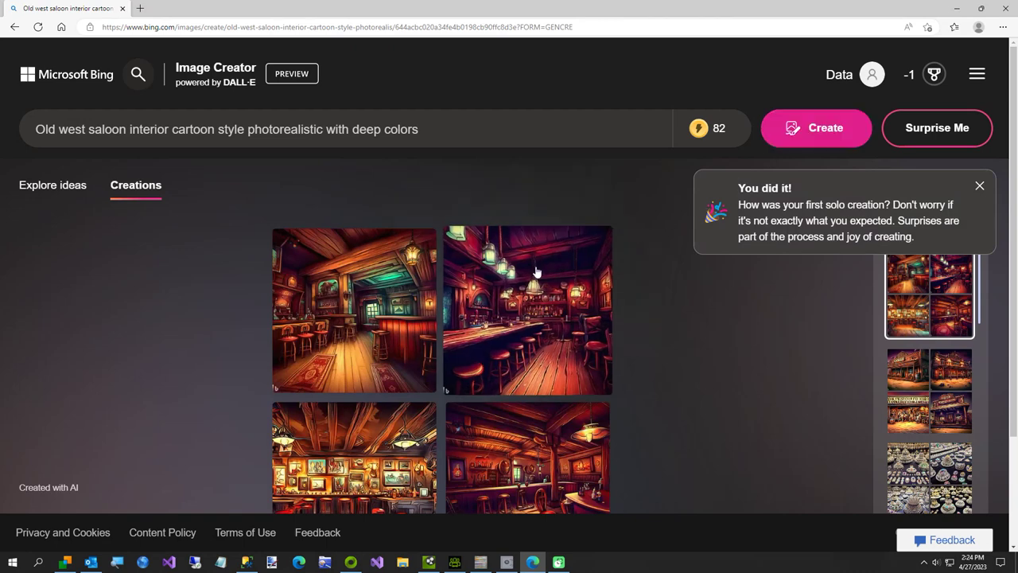
# Step: Download the first saloon interior image, saving it under the Bing Create folder
pyautogui.click(387, 306)
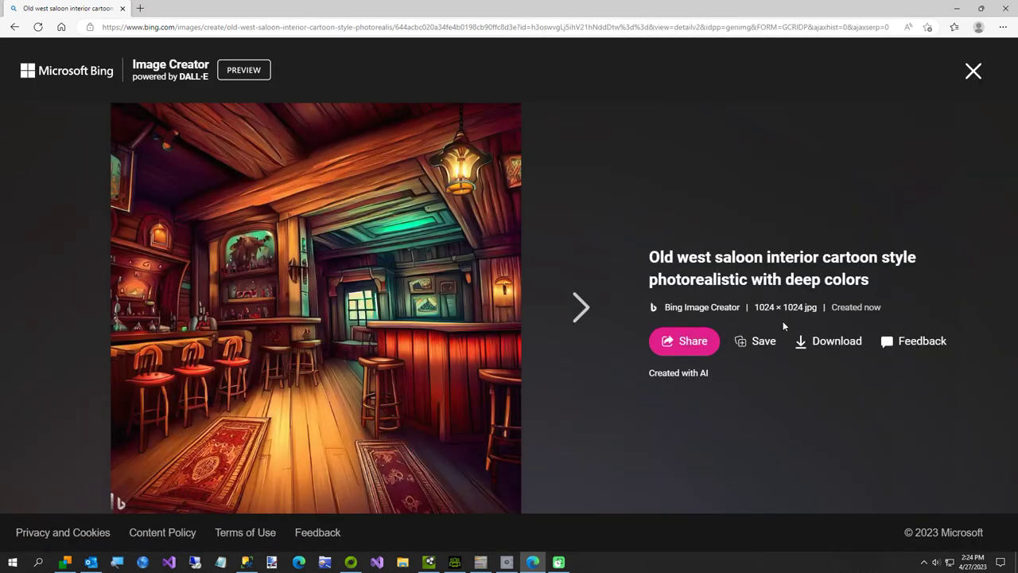
pyautogui.click(832, 340)
pyautogui.click(875, 84)
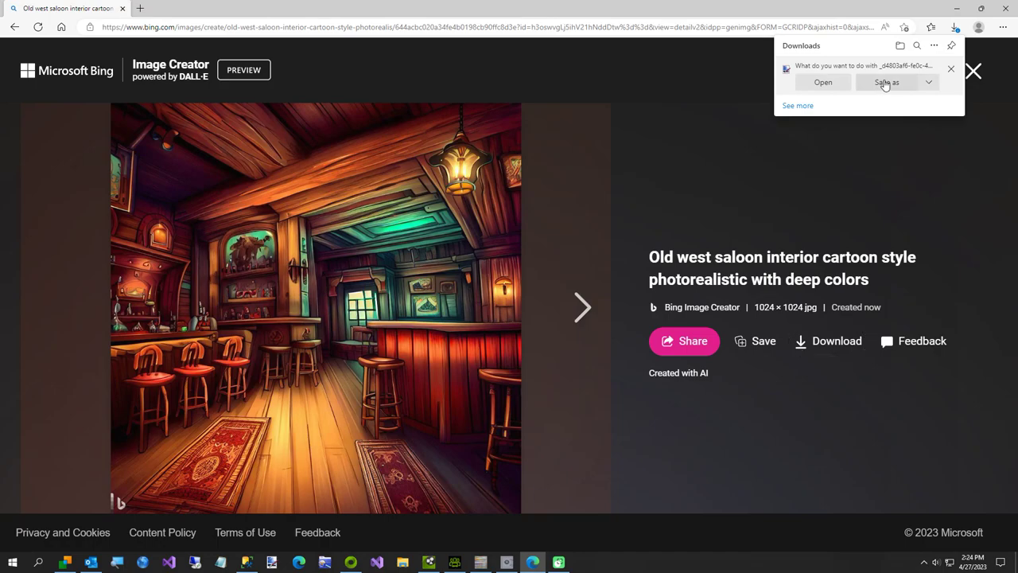
pyautogui.click(227, 26)
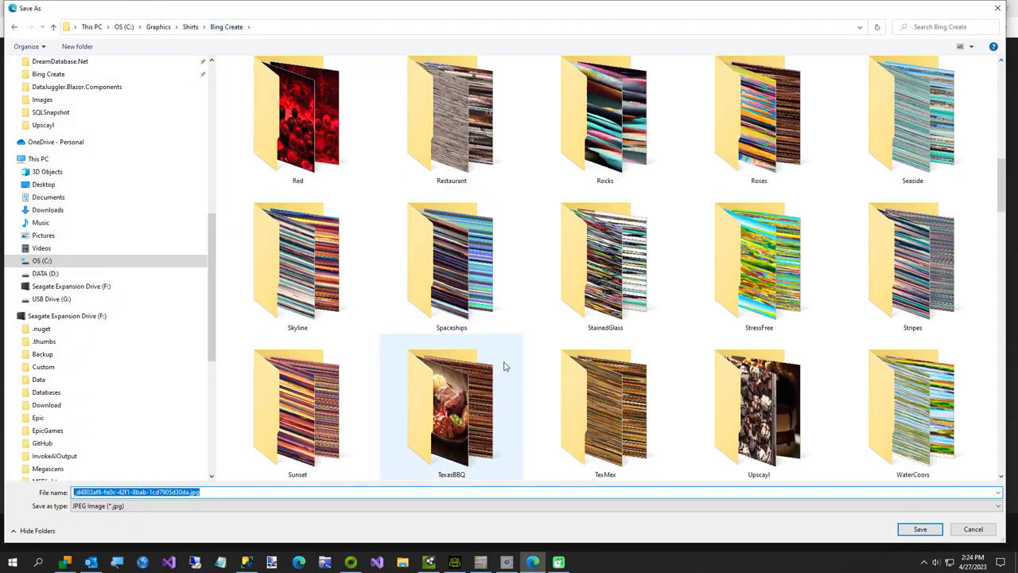
pyautogui.scroll(-10, 504, 363)
# Step: Create a new folder named 'Saloon' in Bing Create and open it
pyautogui.rightClick(646, 442)
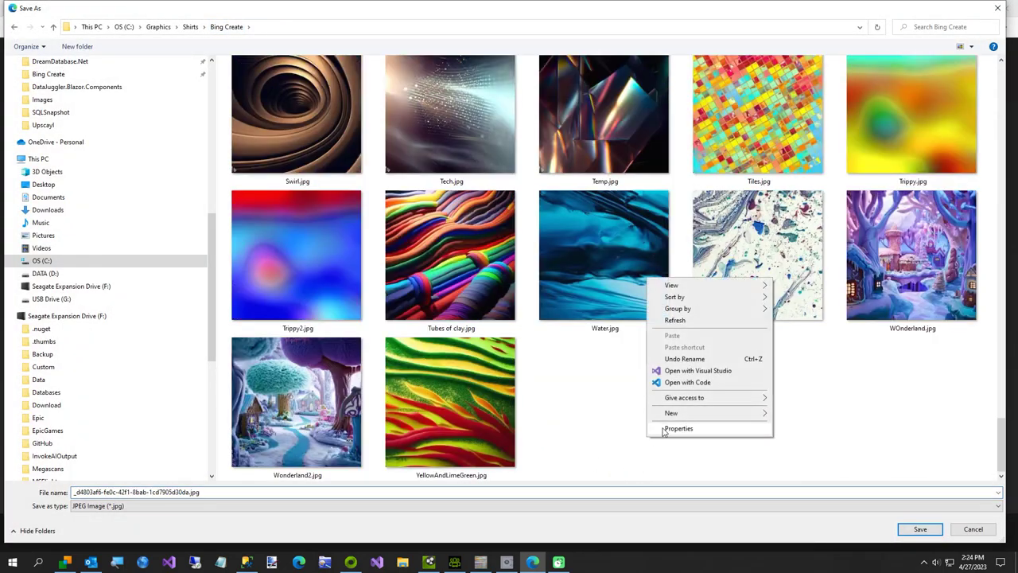
pyautogui.moveTo(674, 404)
pyautogui.click(803, 414)
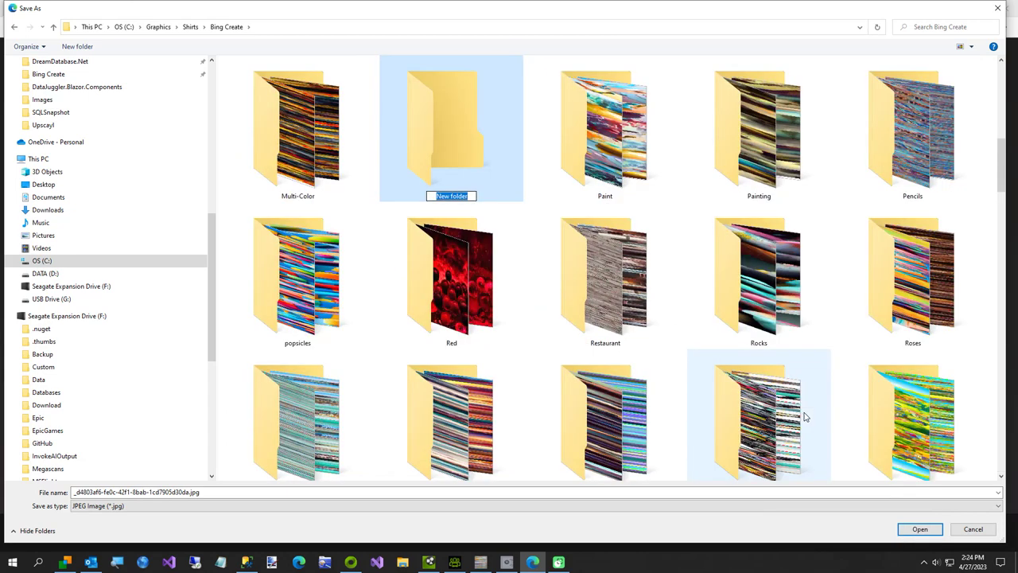
pyautogui.write('Saloon')
pyautogui.press('Return')
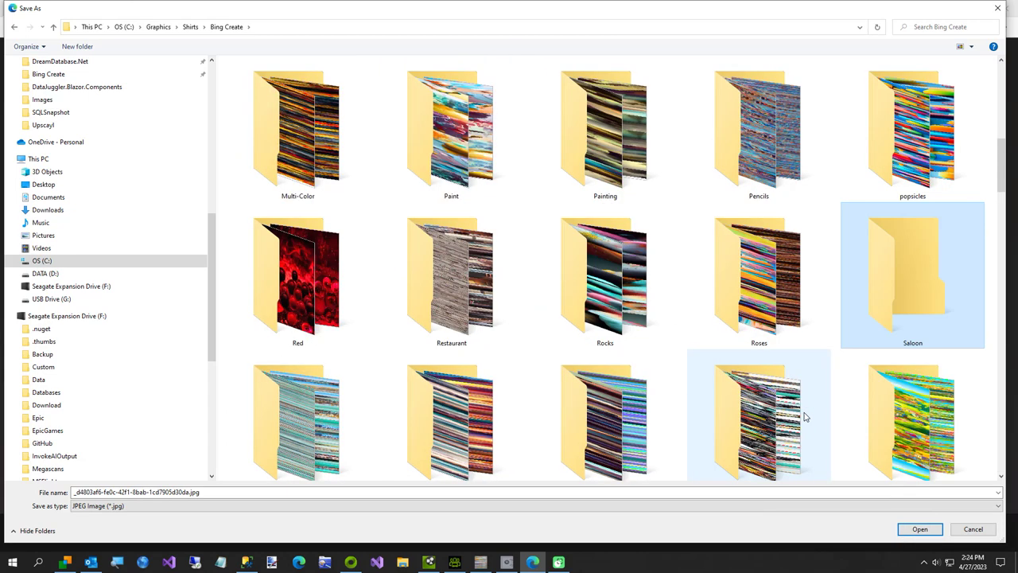
pyautogui.doubleClick(896, 293)
# Step: Save the image as Image1.jpg and open it in paint.net
pyautogui.click(491, 491)
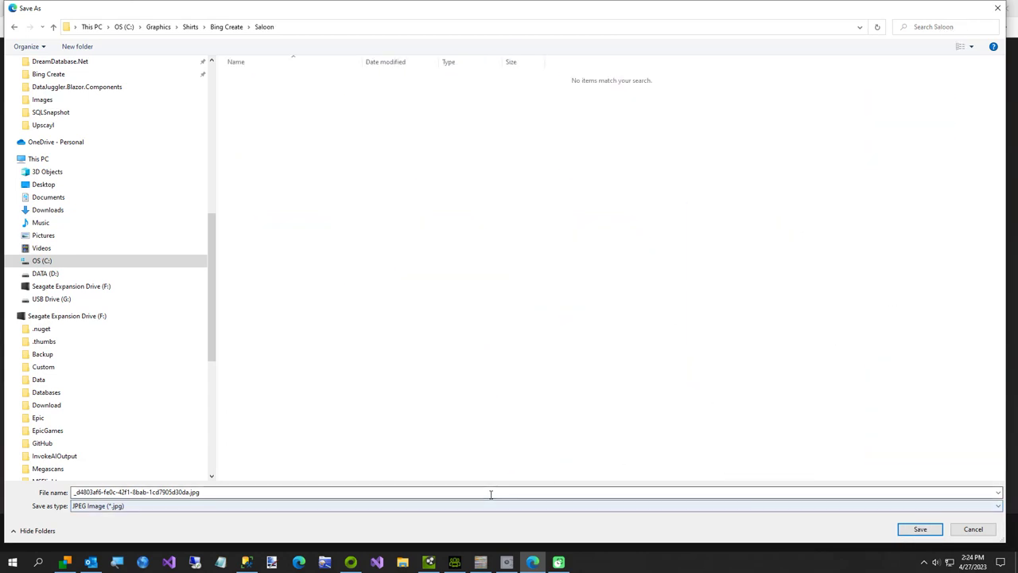
pyautogui.hotkey('ctrl', 'a')
pyautogui.write('Image1')
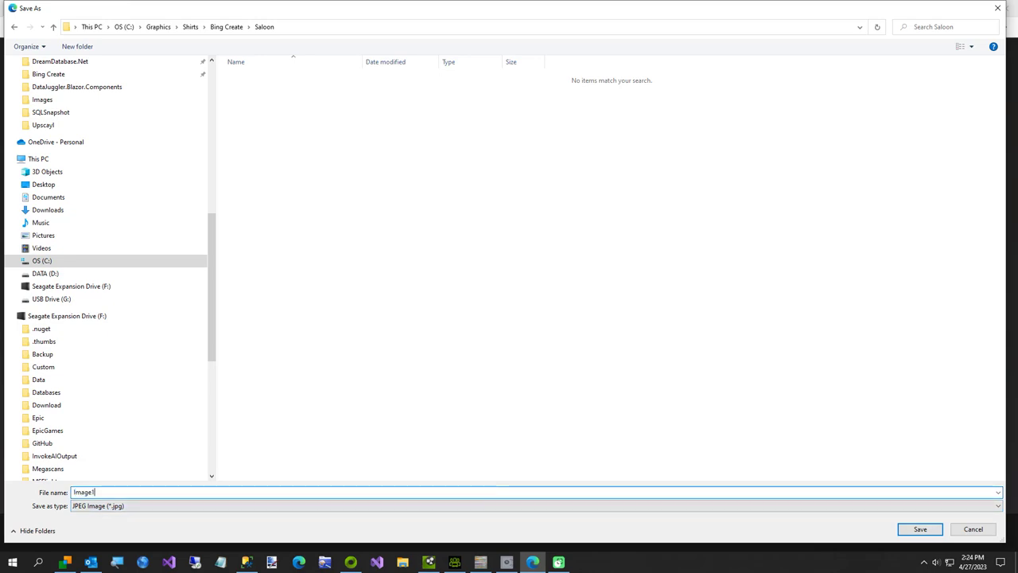
pyautogui.press('Return')
pyautogui.click(788, 77)
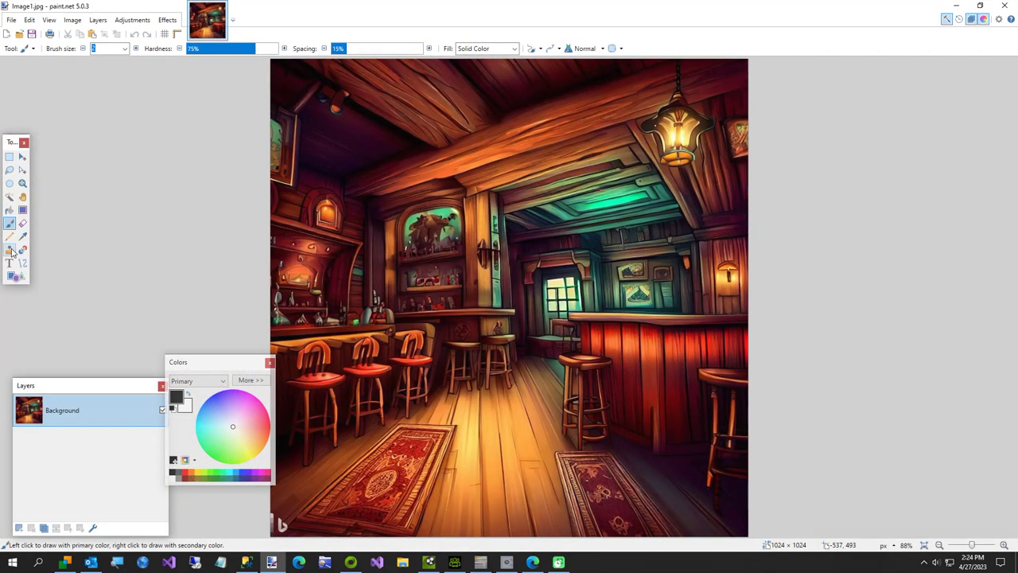
# Step: Clone-stamp over the image's bottom-left corner with a 75-pixel brush
pyautogui.click(11, 252)
pyautogui.click(125, 48)
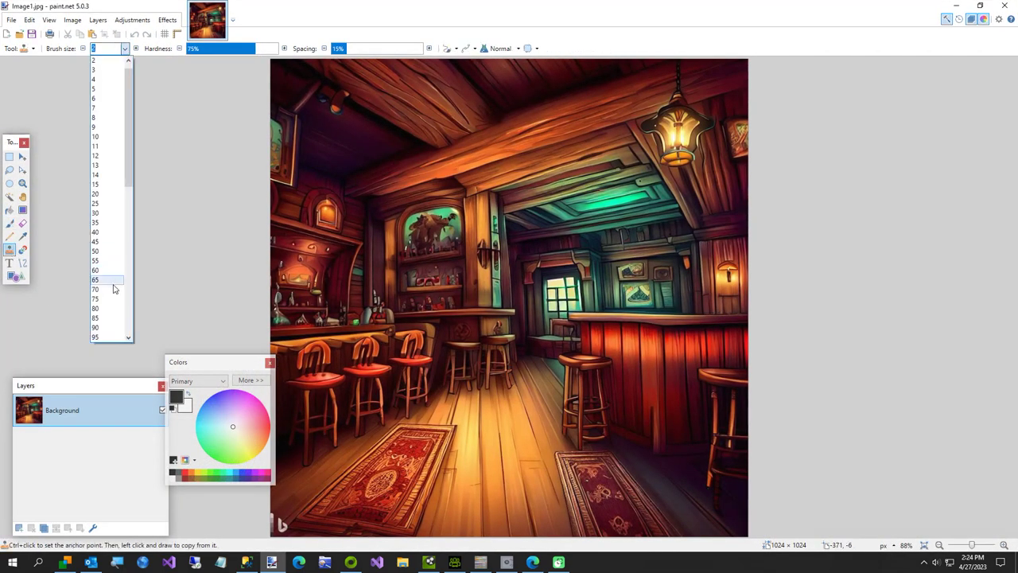
pyautogui.click(110, 290)
pyautogui.keyDown('ctrl'); pyautogui.click(285, 517); pyautogui.keyUp('ctrl')
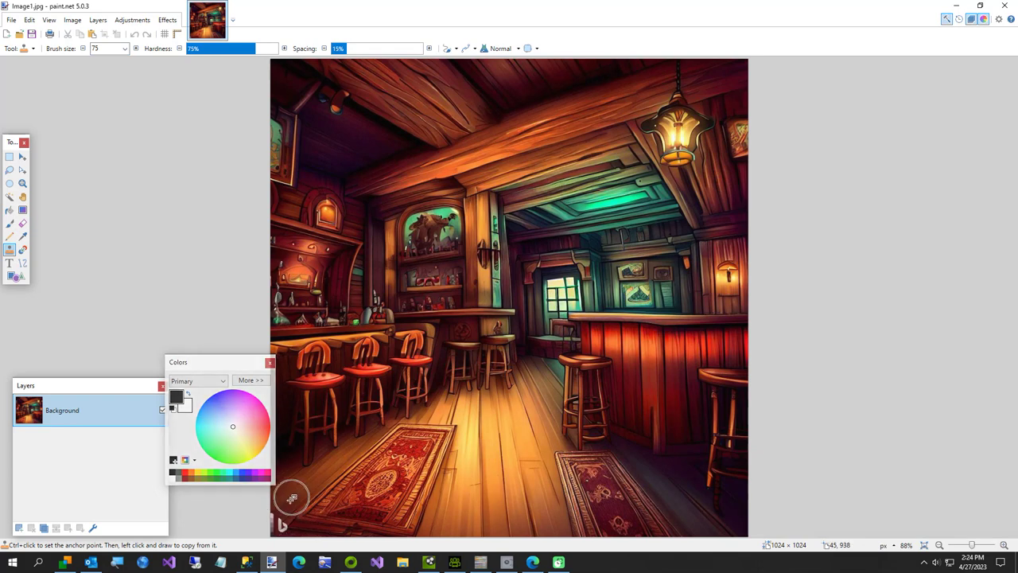
pyautogui.click(281, 521)
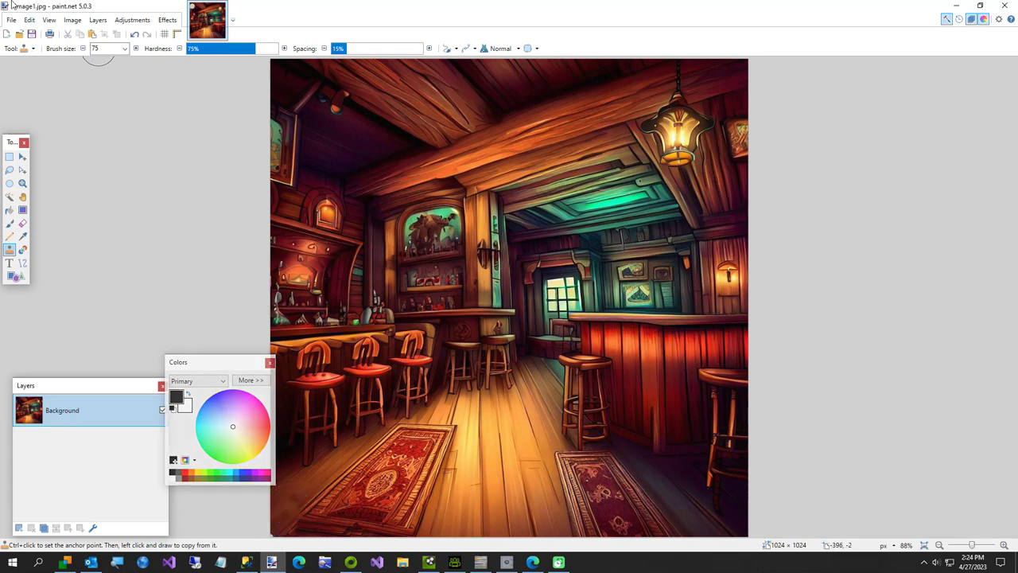
# Step: Save Image1.jpg with the default JPEG settings and minimize paint.net
pyautogui.click(11, 19)
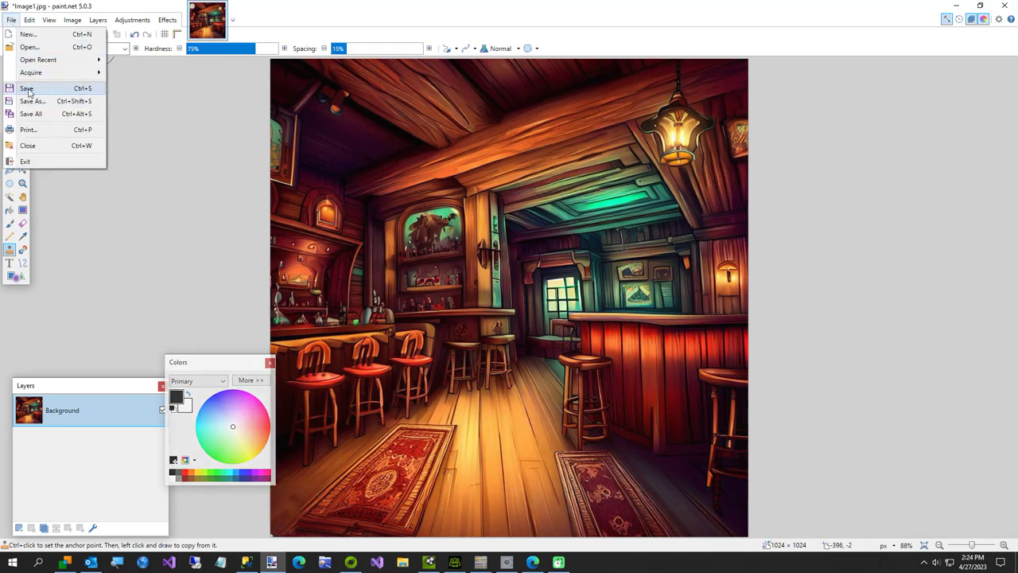
pyautogui.click(28, 89)
pyautogui.click(593, 366)
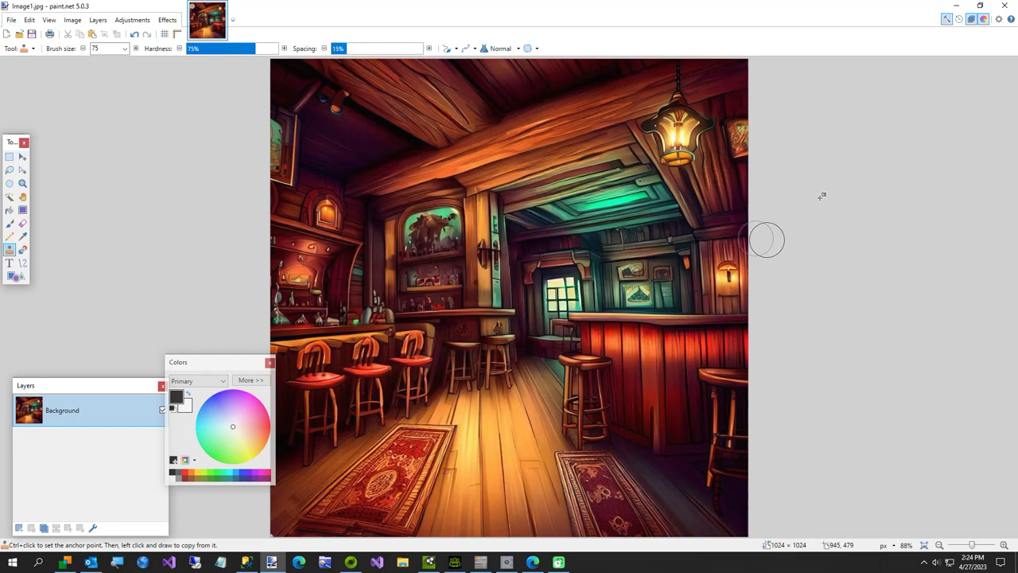
pyautogui.click(954, 8)
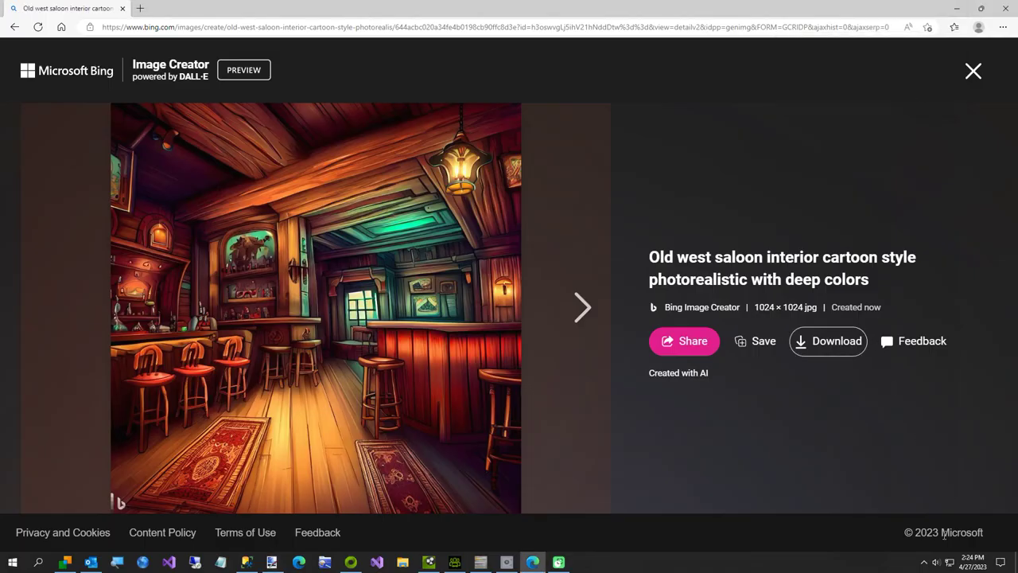
# Step: Download the second saloon interior image as Image2.jpg and open it in paint.net
pyautogui.click(937, 562)
pyautogui.scroll(-6, 940, 562)
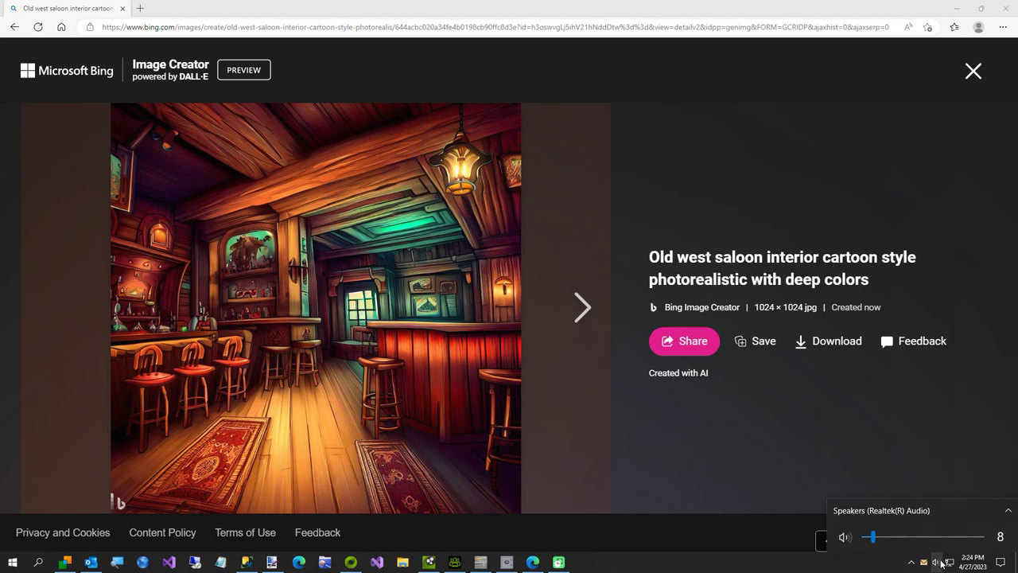
pyautogui.click(969, 76)
pyautogui.click(548, 319)
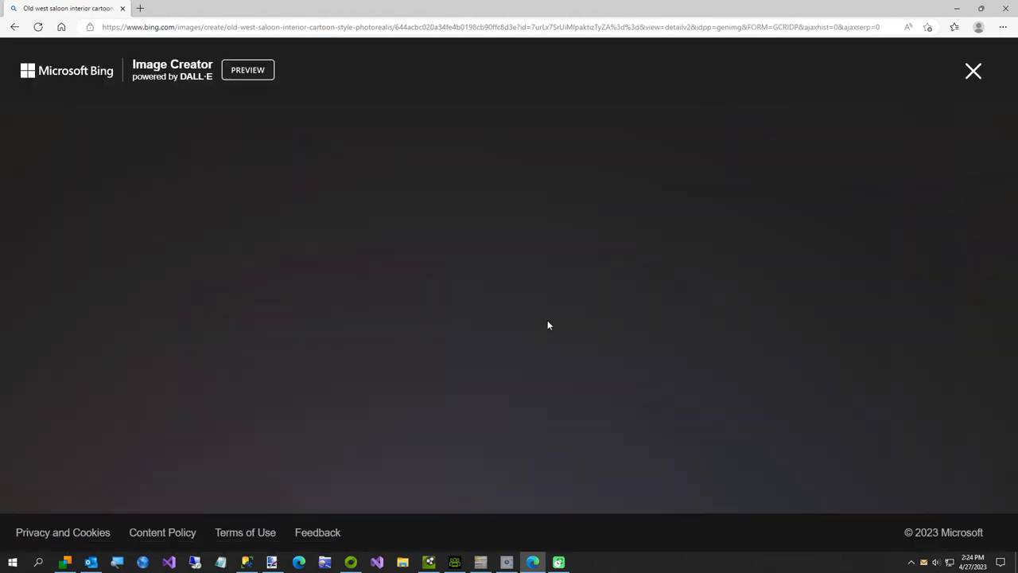
pyautogui.click(819, 342)
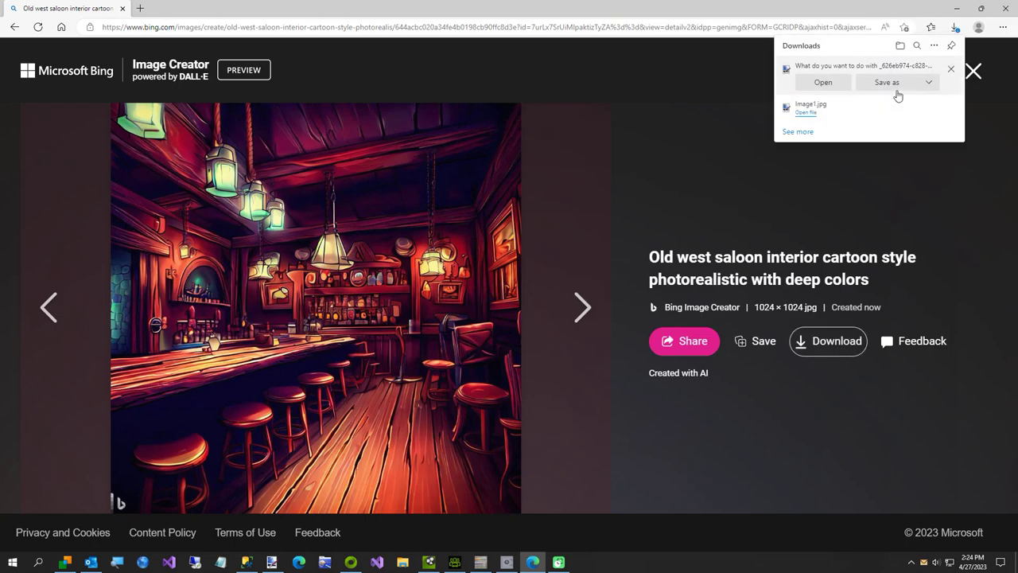
pyautogui.click(896, 92)
pyautogui.write('Image2')
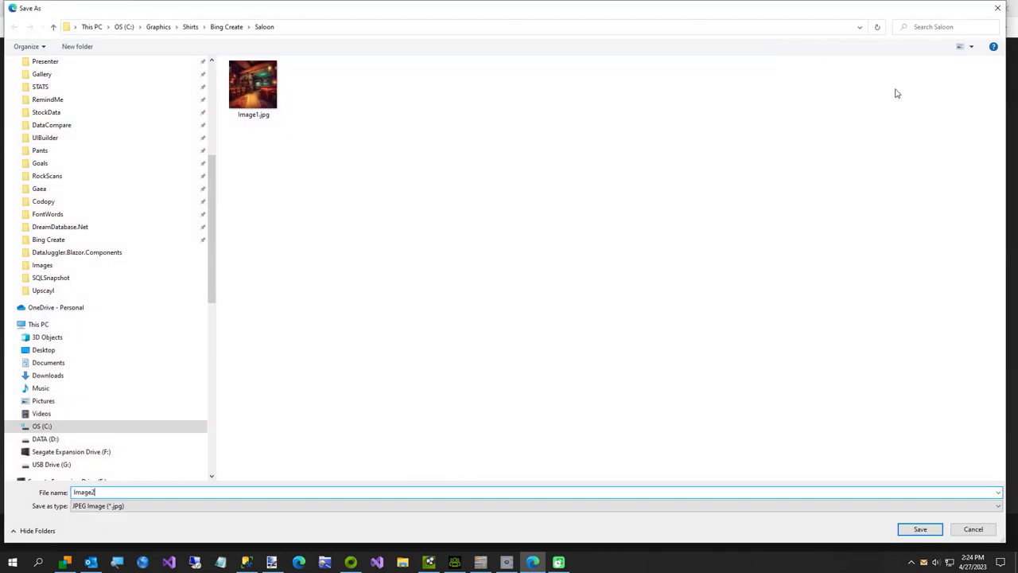
pyautogui.press('Return')
pyautogui.click(806, 74)
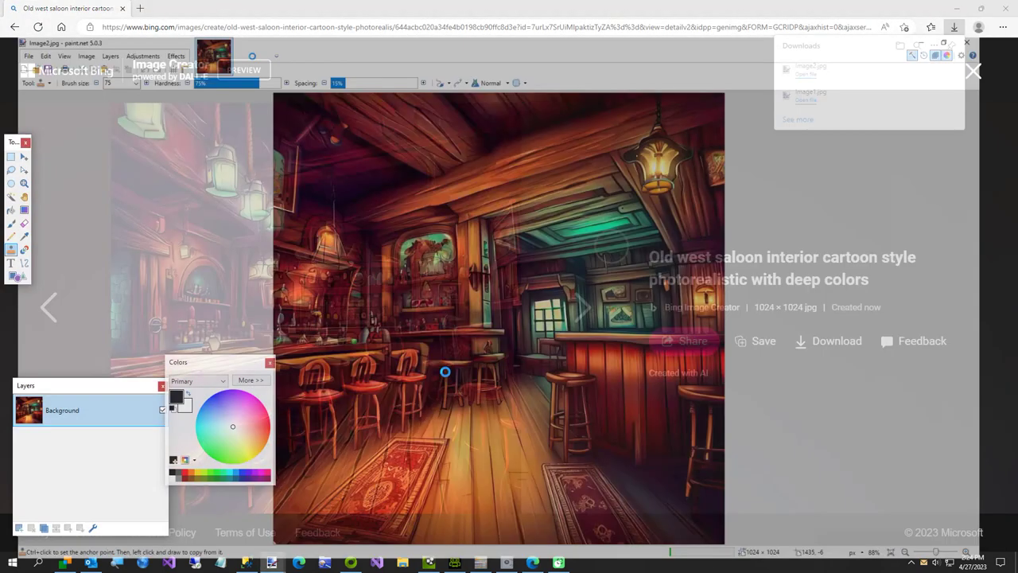
# Step: Clone-stamp out the Bing logo in Image2.jpg, save it, and minimize paint.net
pyautogui.keyDown('ctrl'); pyautogui.click(287, 499); pyautogui.keyUp('ctrl')
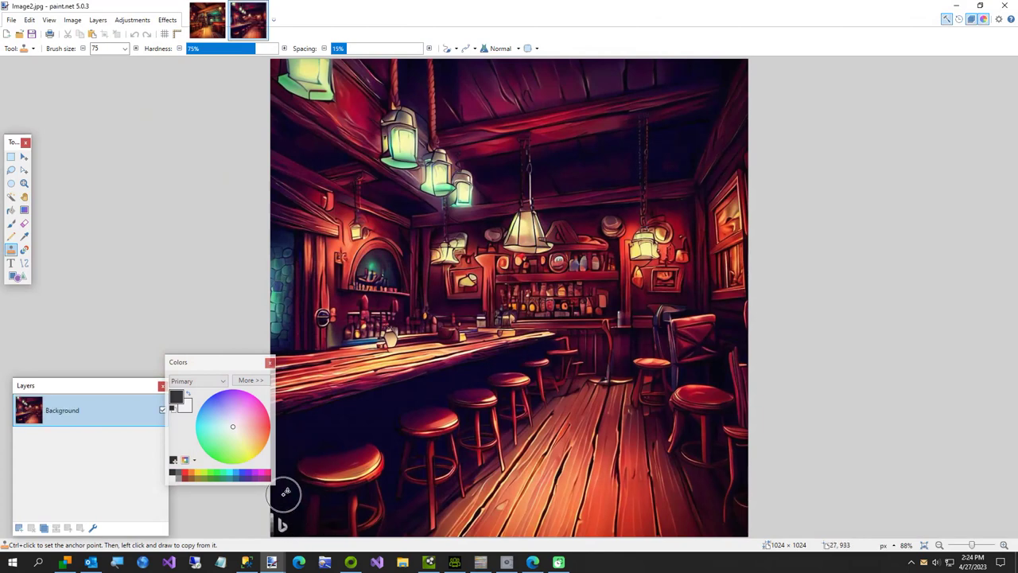
pyautogui.moveTo(280, 521); pyautogui.dragTo(283, 527)
pyautogui.click(12, 19)
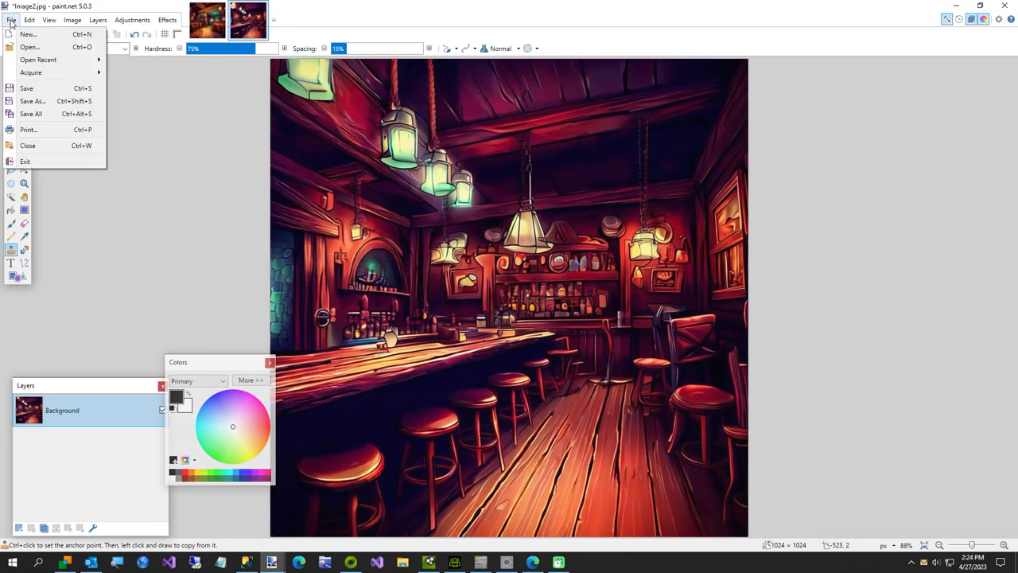
pyautogui.click(26, 86)
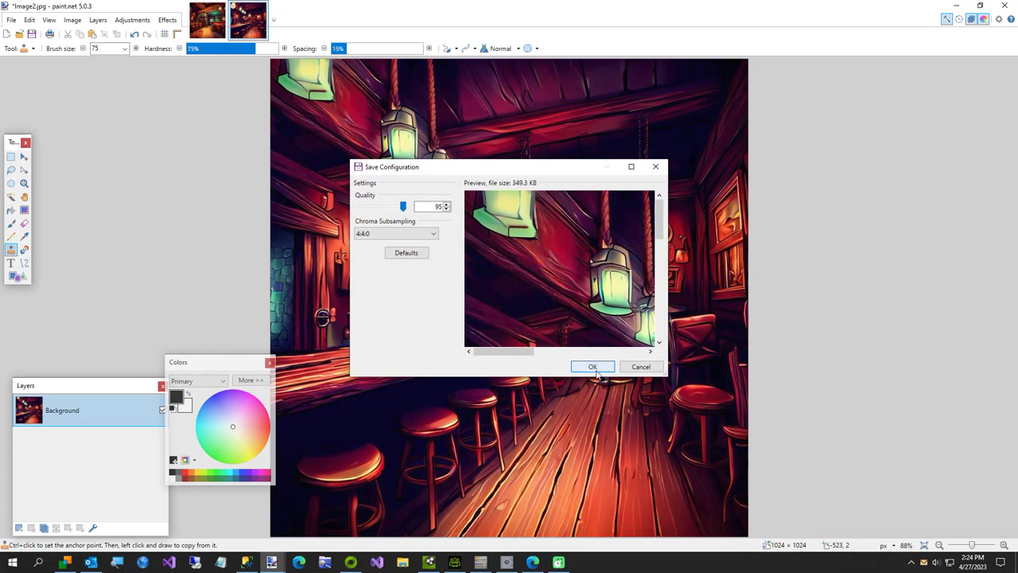
pyautogui.click(590, 366)
pyautogui.click(957, 5)
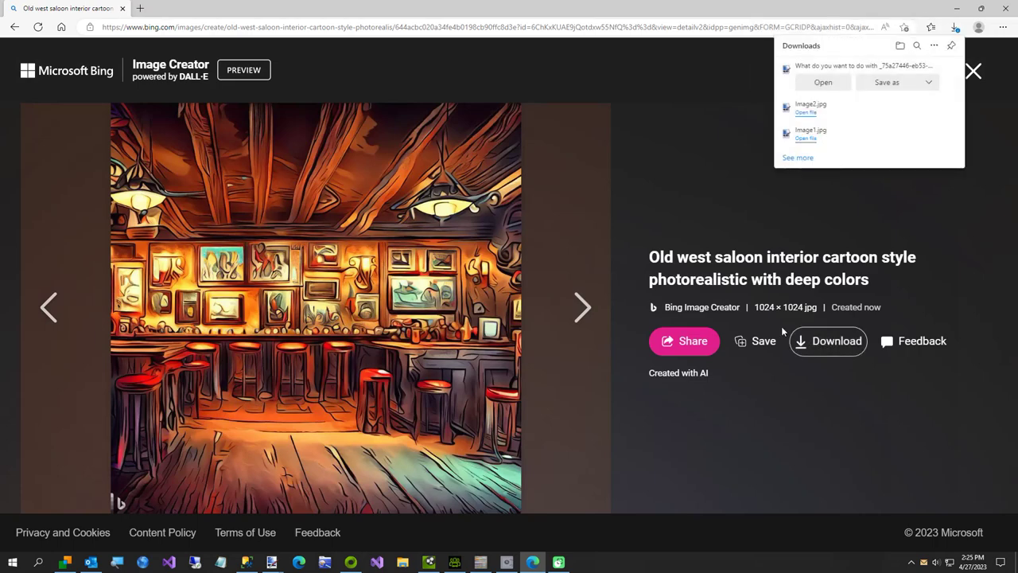
# Step: Save the third saloon image as Image3.jpg and open it in paint.net
pyautogui.click(898, 91)
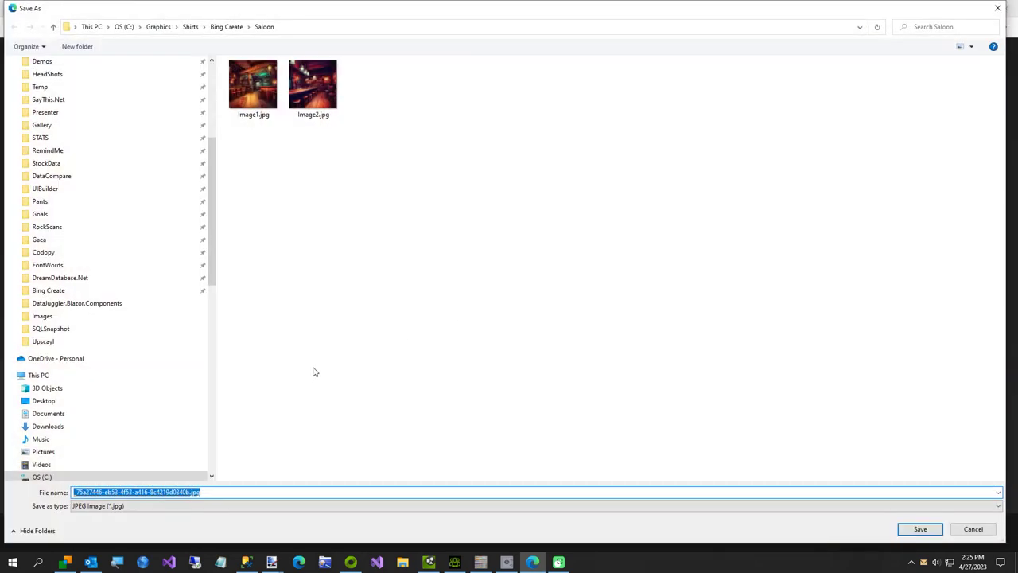
pyautogui.write('Image3')
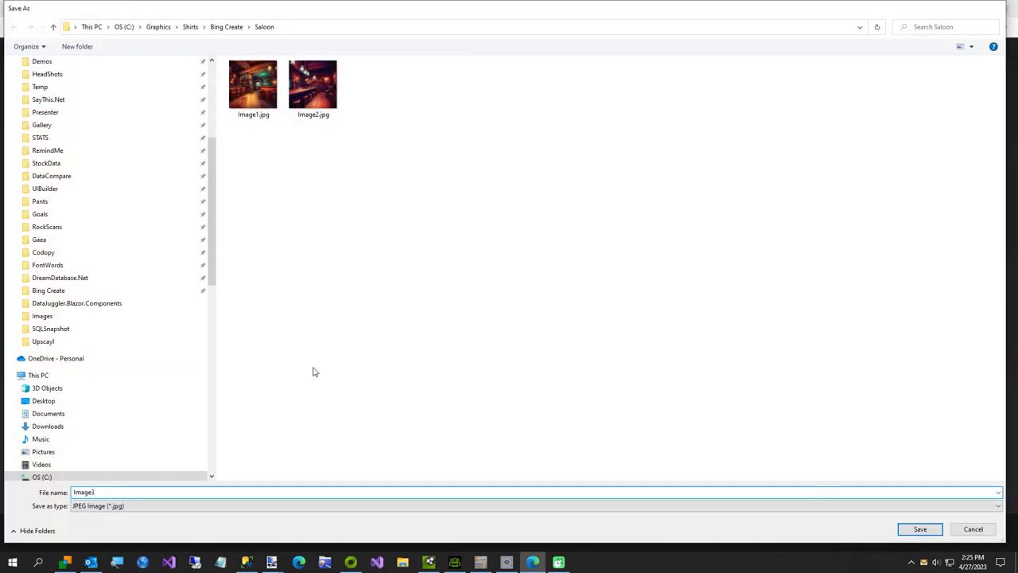
pyautogui.press('Return')
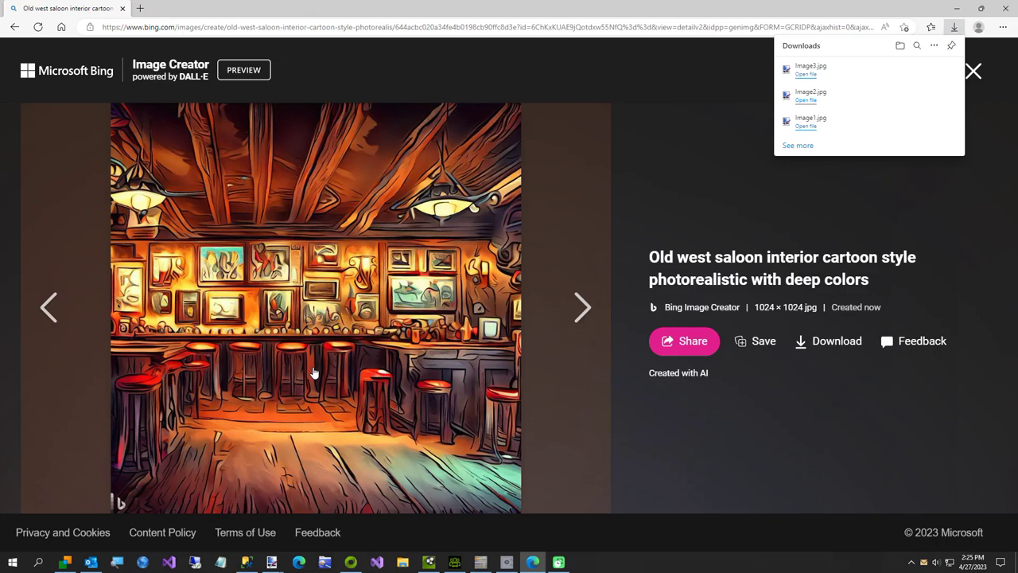
pyautogui.click(809, 73)
# Step: Clone-stamp out the Bing logo in Image3.jpg, save it, and minimize paint.net
pyautogui.click(274, 514)
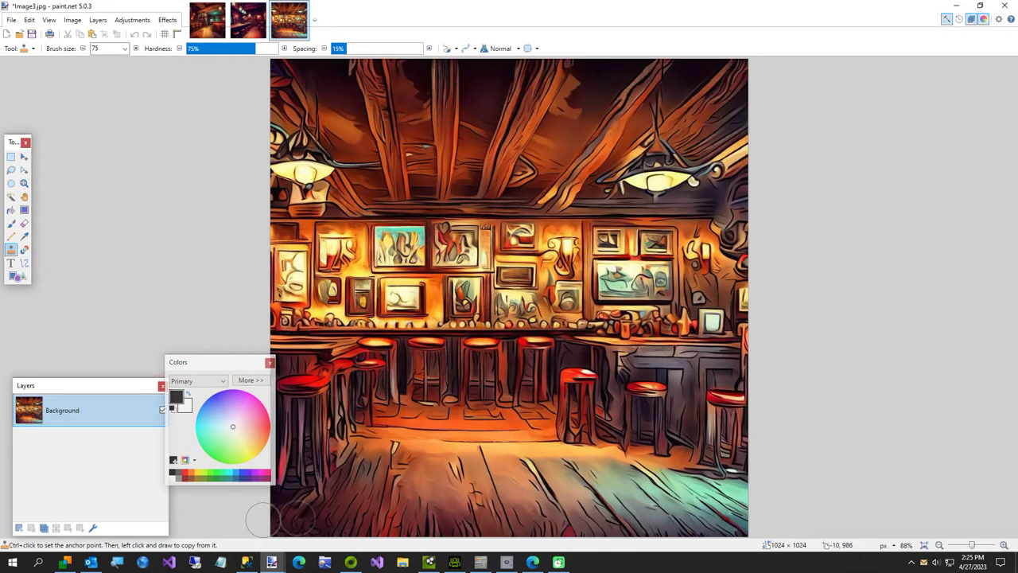
pyautogui.click(12, 19)
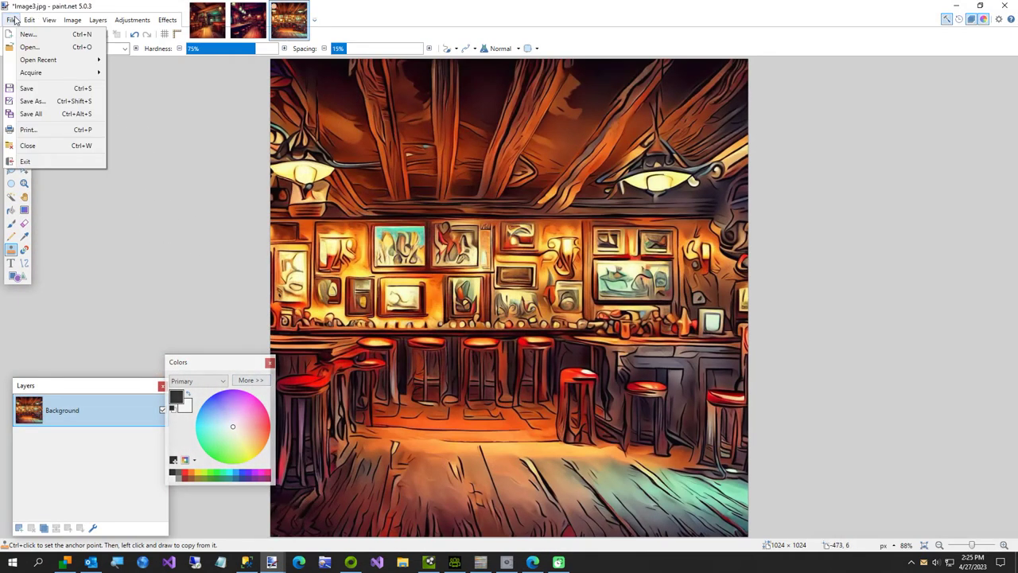
pyautogui.click(25, 89)
pyautogui.click(592, 367)
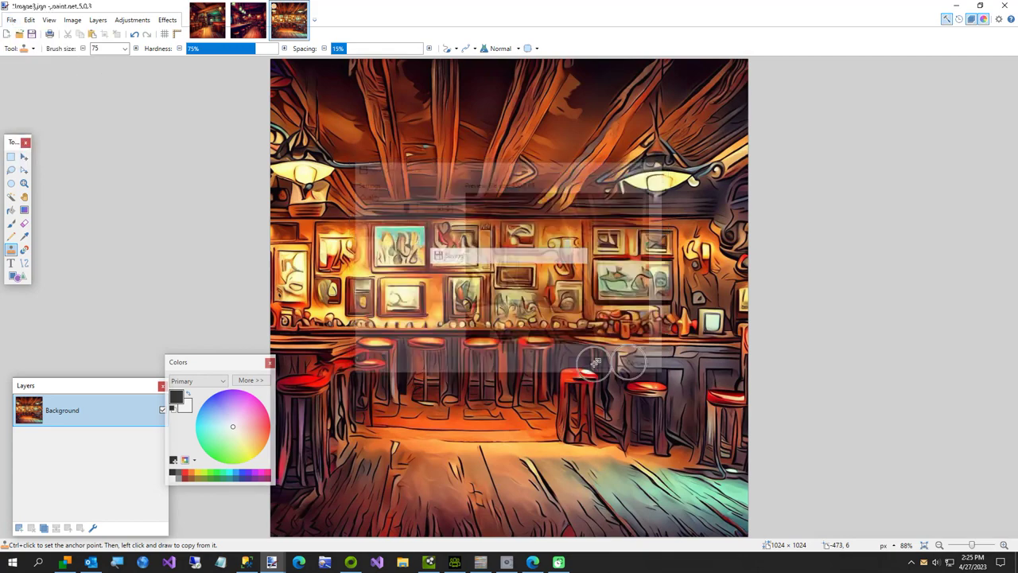
pyautogui.click(956, 7)
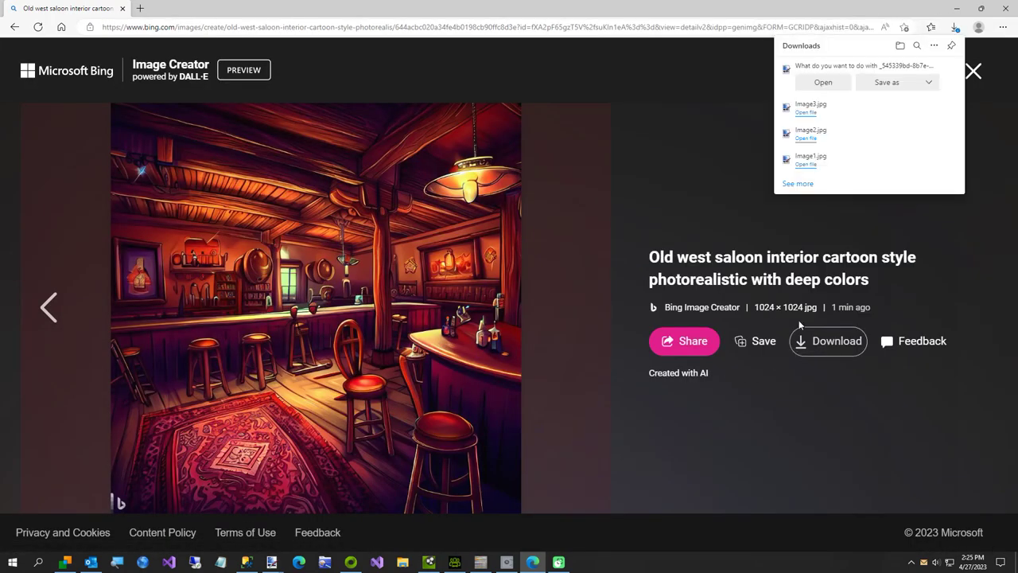
# Step: Save the fourth saloon image as Image4.jpg, open it in paint.net, then show the desktop
pyautogui.click(884, 85)
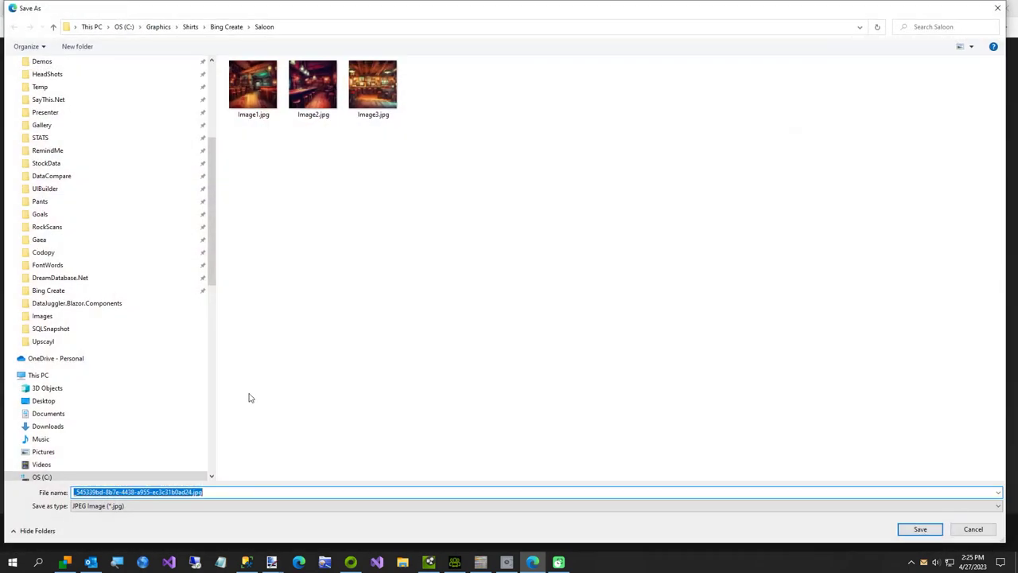
pyautogui.write('Image4')
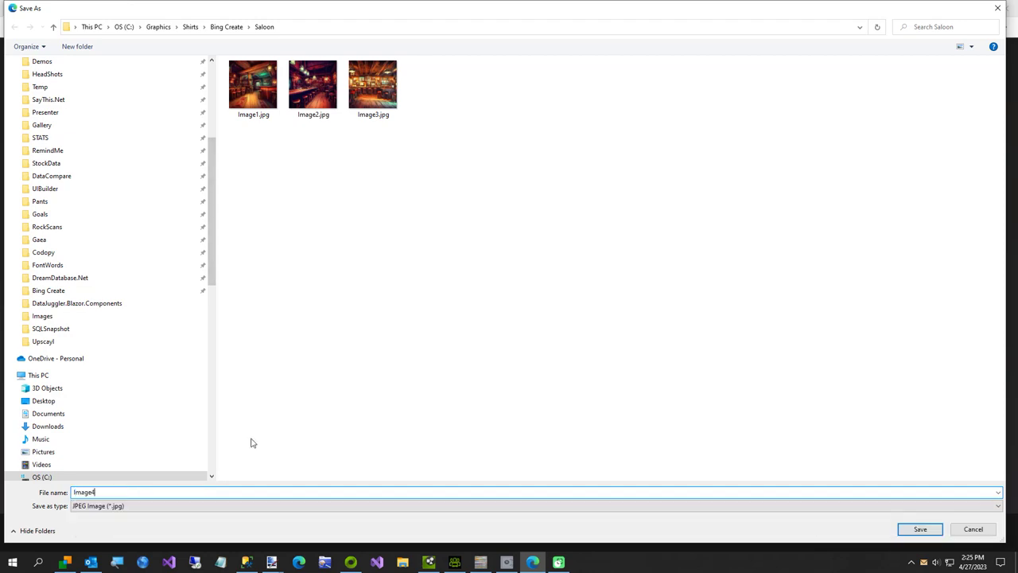
pyautogui.press('Return')
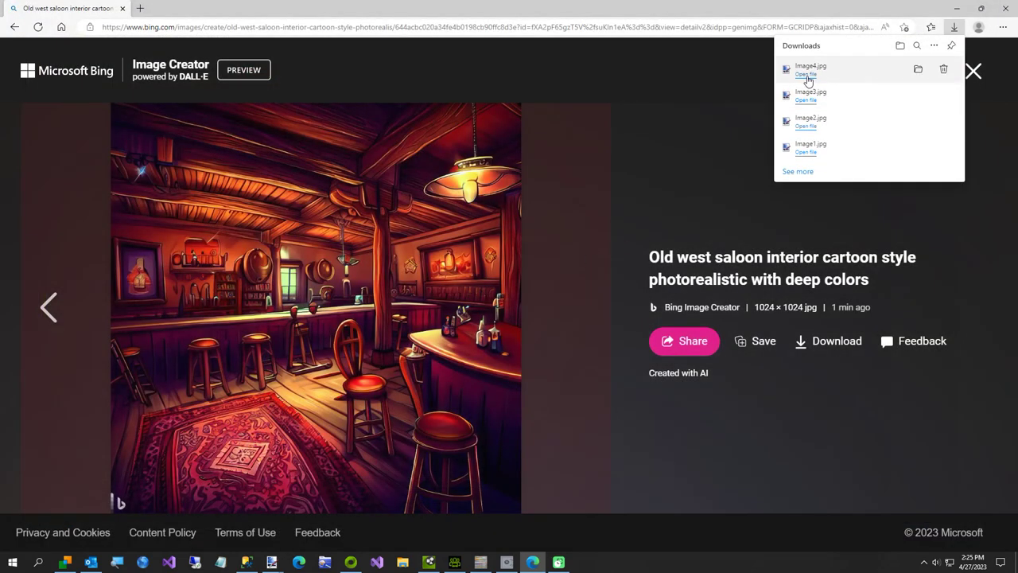
pyautogui.click(805, 72)
pyautogui.press('super+d')
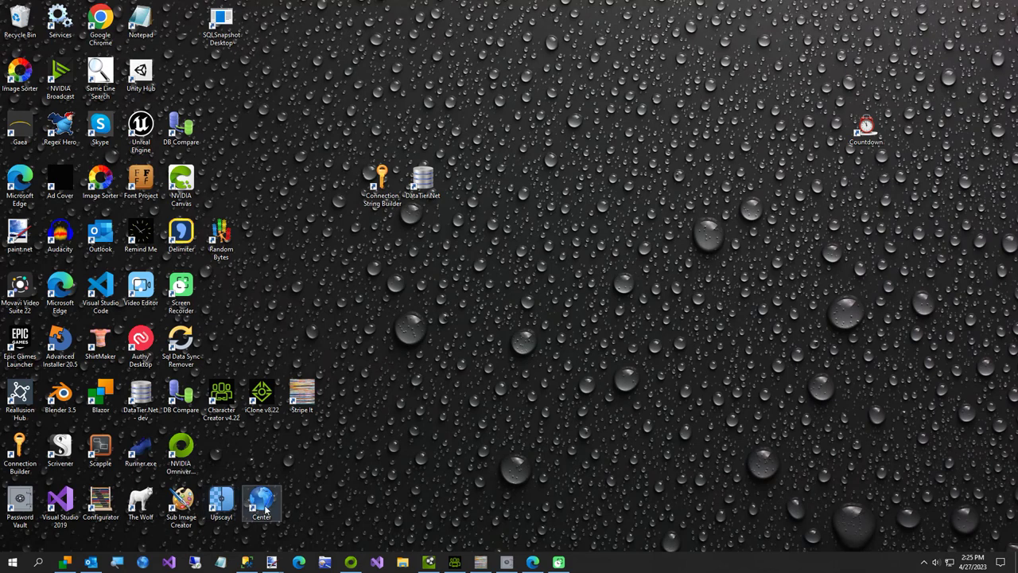
# Step: Launch Upscayl and load Saloon\Image1.jpg for upscaling
pyautogui.doubleClick(218, 503)
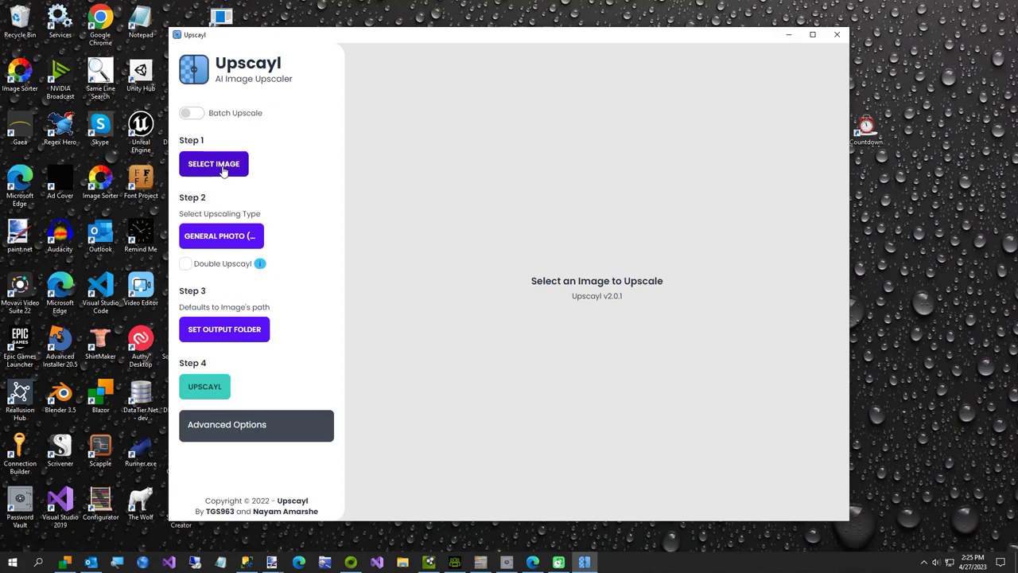
pyautogui.click(223, 171)
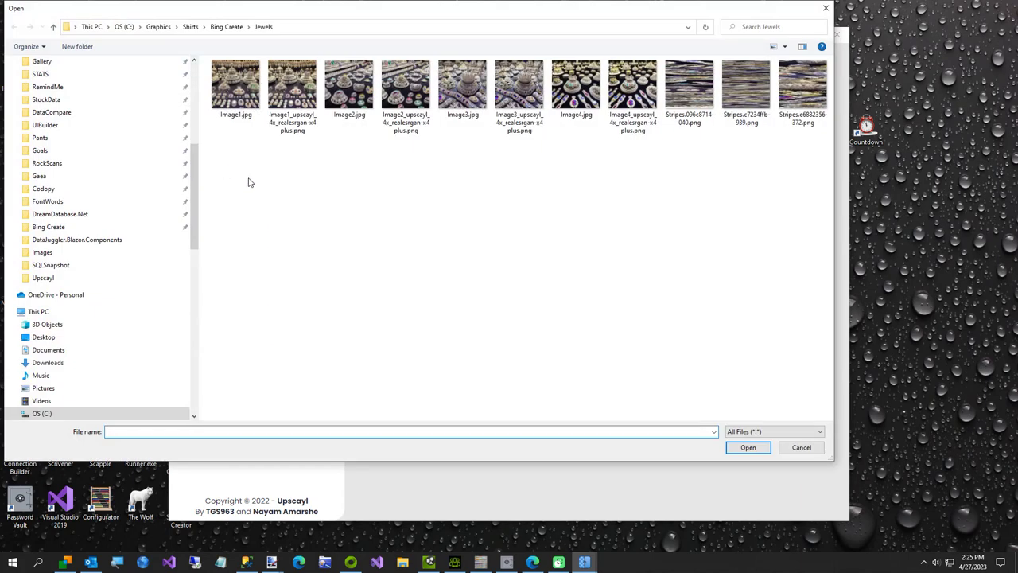
pyautogui.click(229, 27)
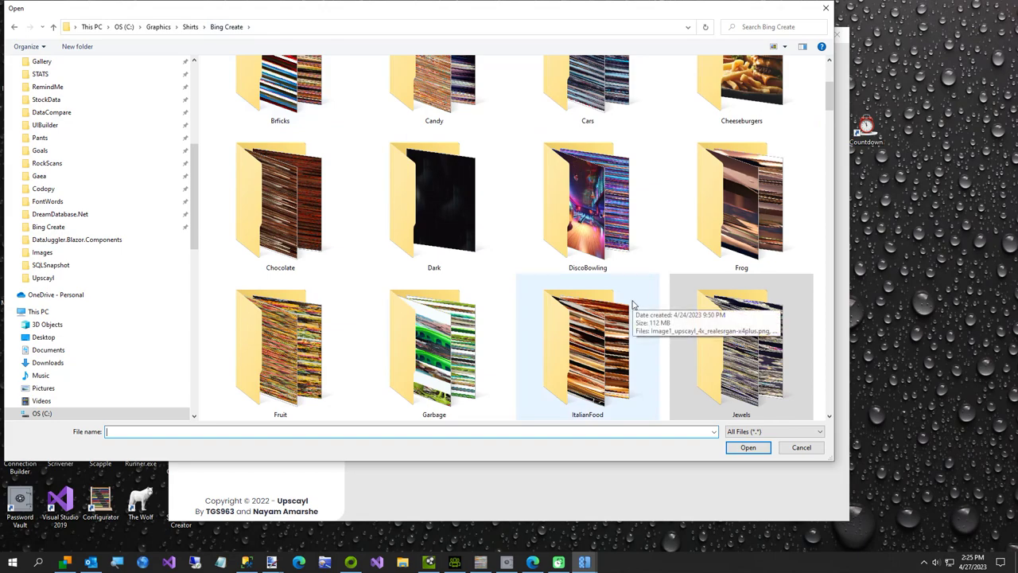
pyautogui.scroll(-1, 632, 305)
pyautogui.scroll(-1, 596, 324)
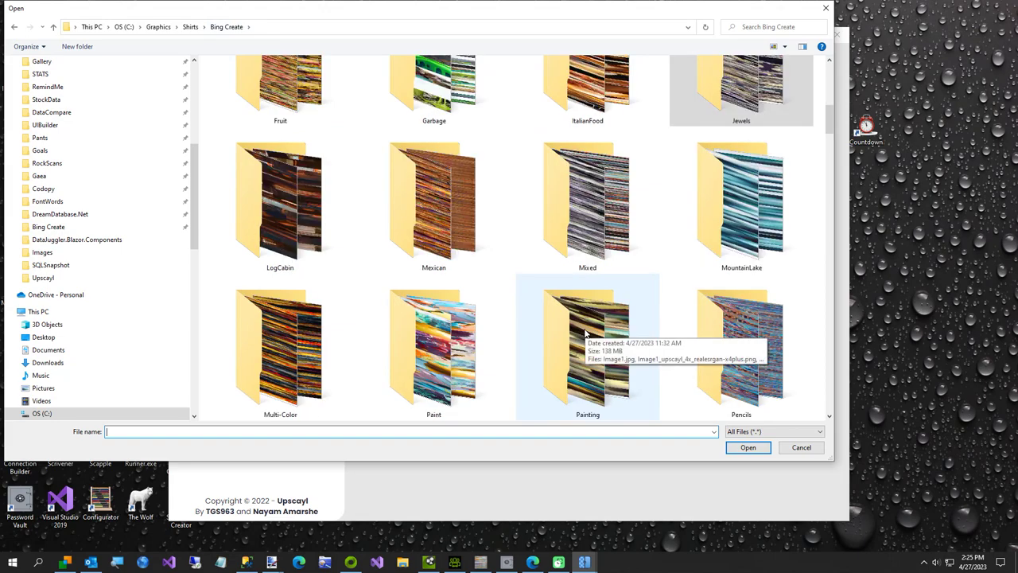
pyautogui.scroll(-1, 544, 348)
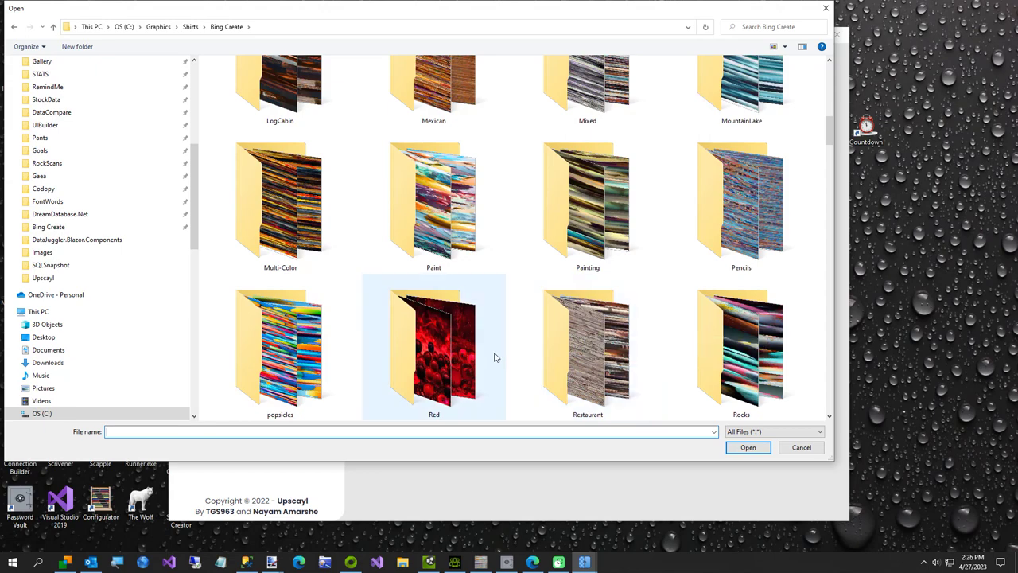
pyautogui.scroll(-1, 445, 362)
pyautogui.doubleClick(449, 374)
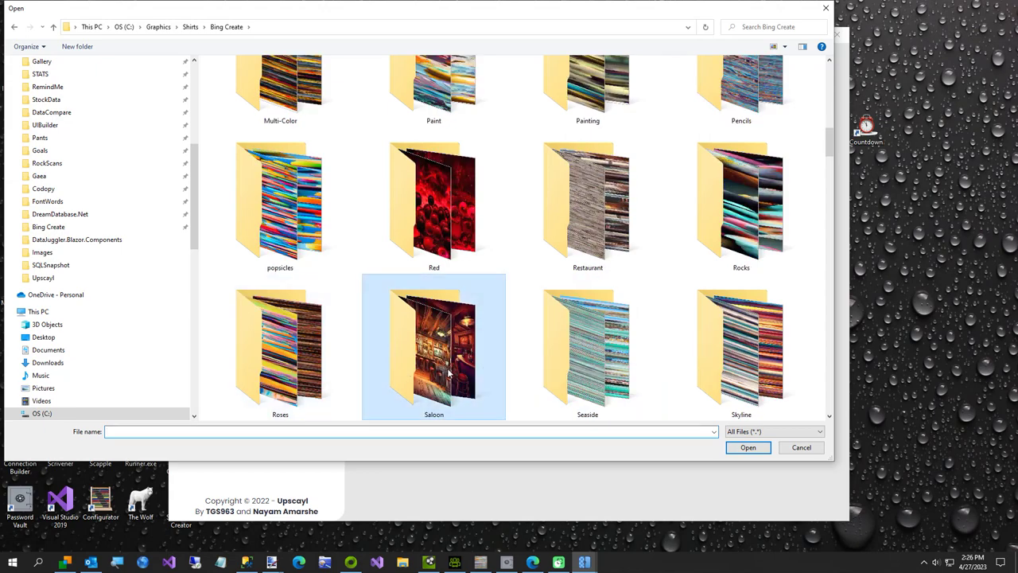
pyautogui.doubleClick(236, 83)
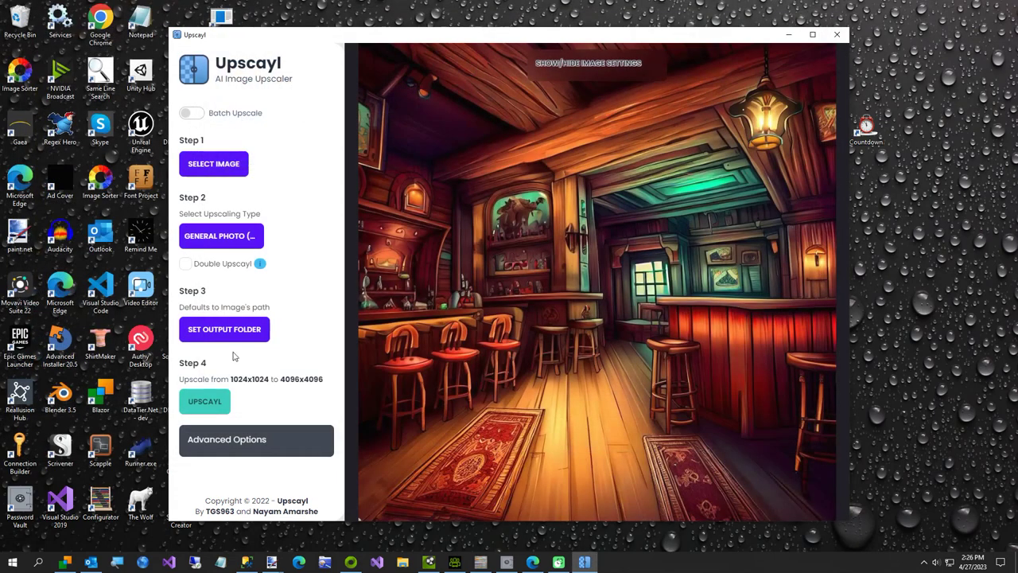
# Step: Set the output folder to Saloon and upscale Image1.jpg to 4096x4096
pyautogui.click(236, 343)
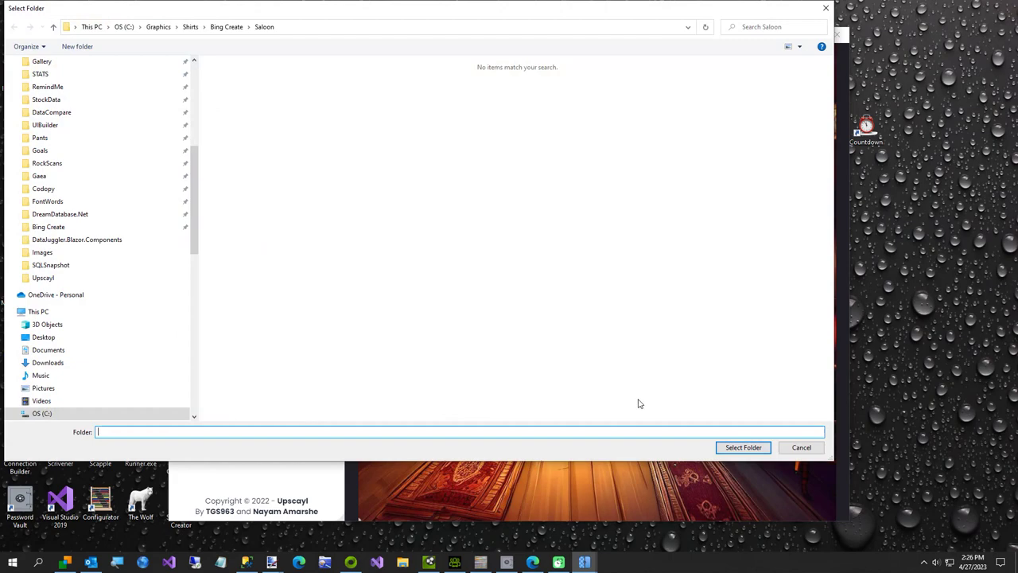
pyautogui.click(747, 447)
pyautogui.click(204, 401)
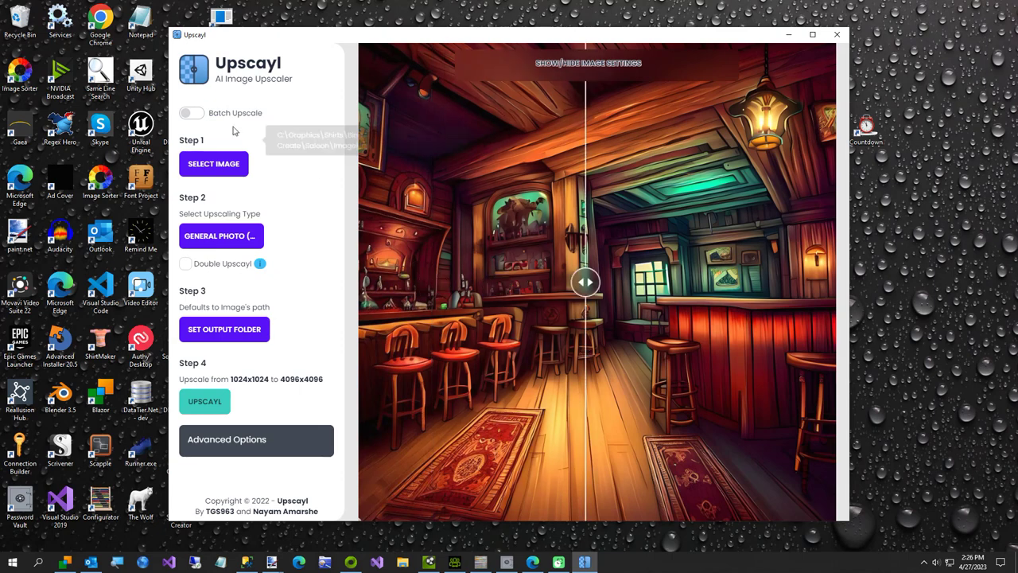
pyautogui.click(227, 164)
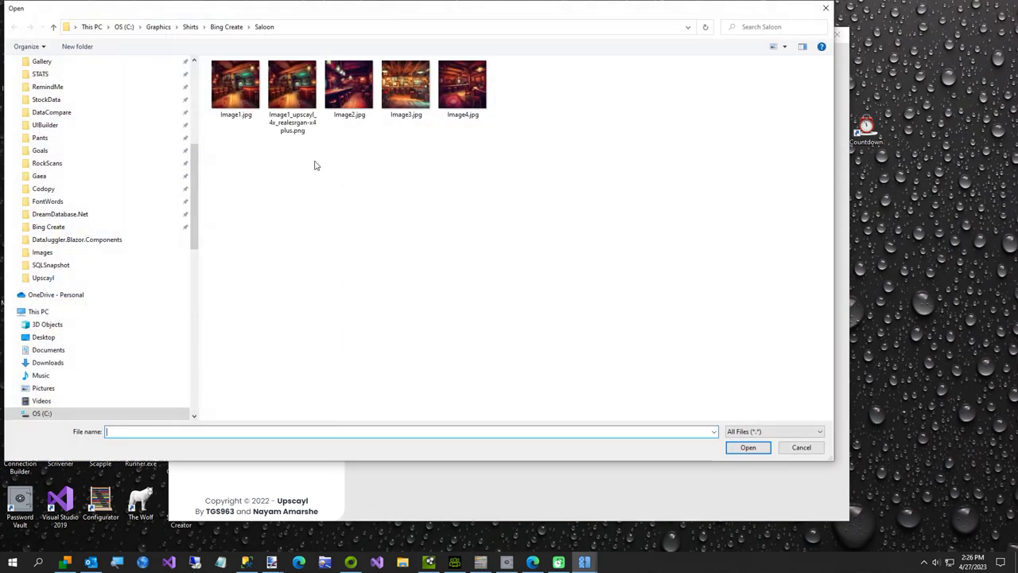
# Step: Upscale Image2.jpg and Image3.jpg to 4096x4096
pyautogui.doubleClick(347, 86)
pyautogui.click(203, 400)
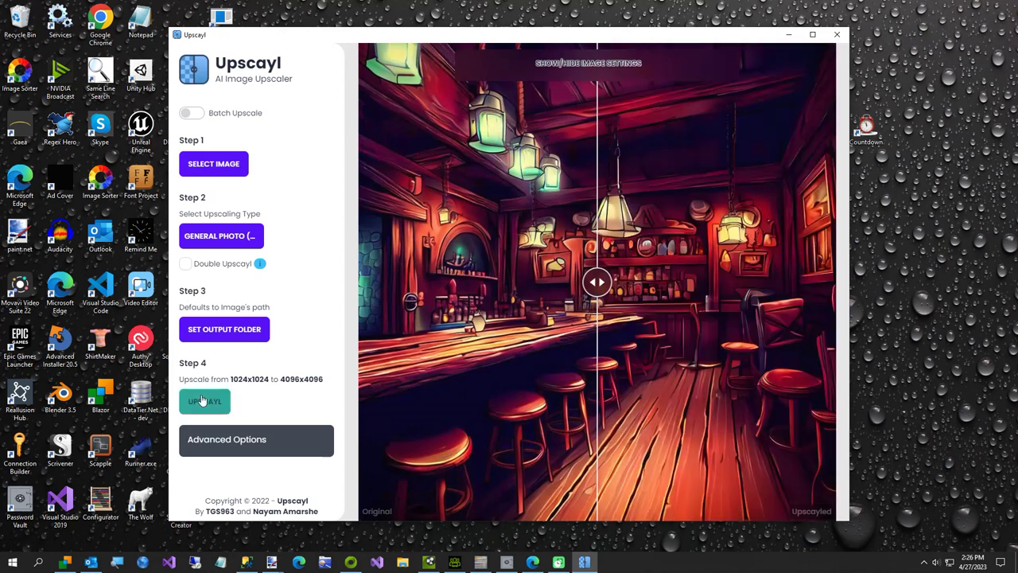
pyautogui.click(191, 165)
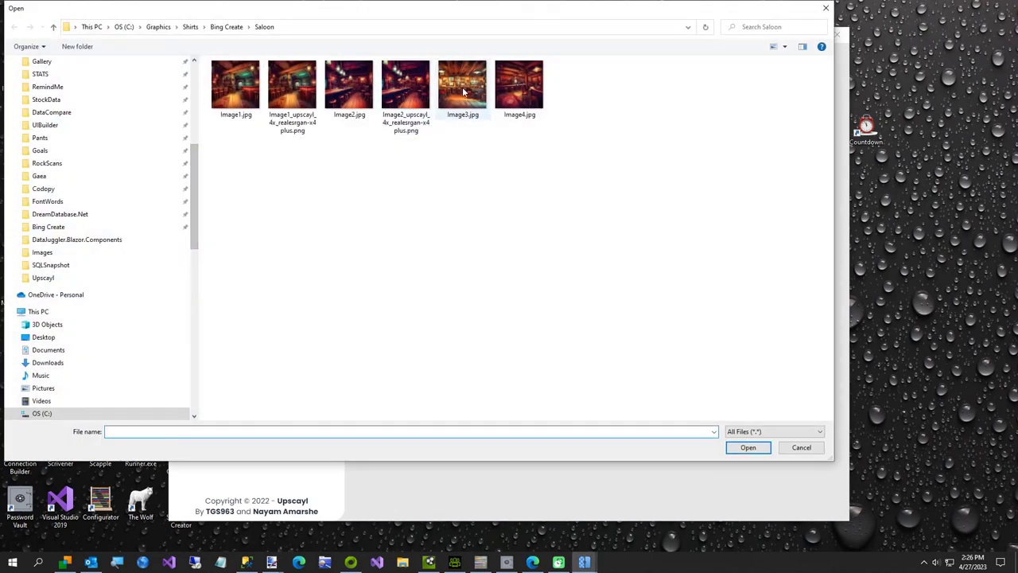
pyautogui.doubleClick(470, 88)
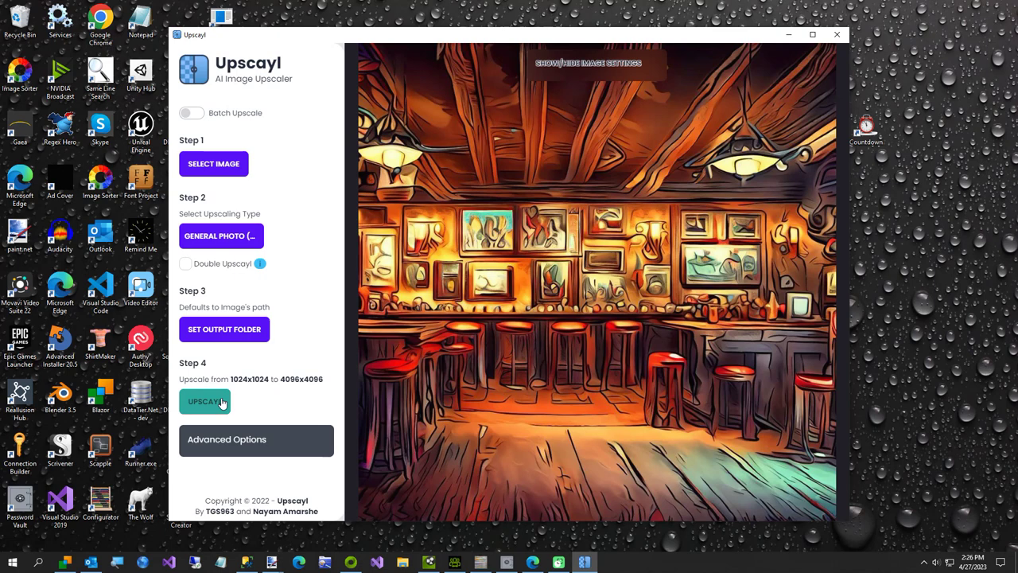
pyautogui.click(223, 403)
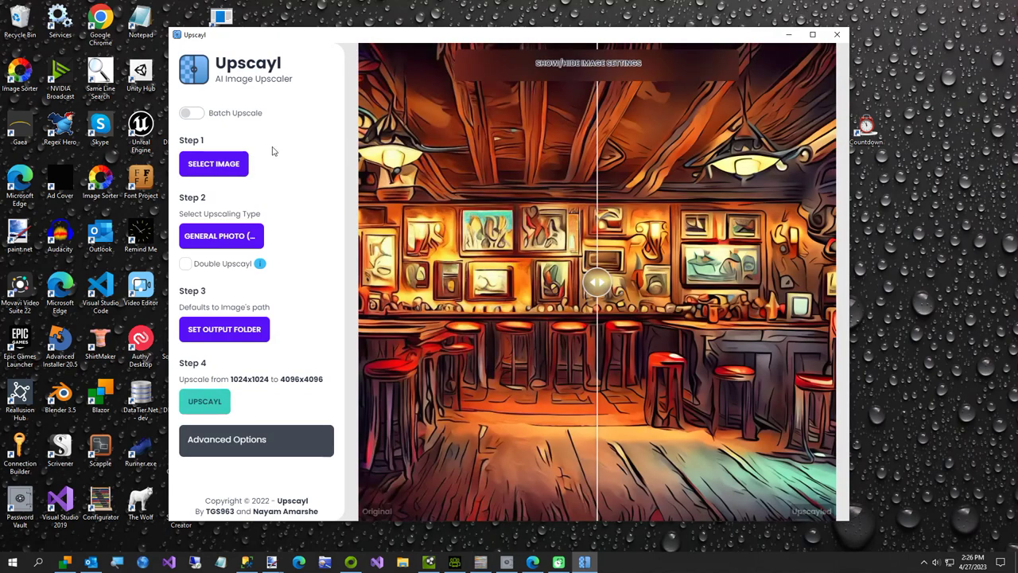
# Step: Upscale the fourth saloon image to 4096x4096 and close Upscayl
pyautogui.click(216, 164)
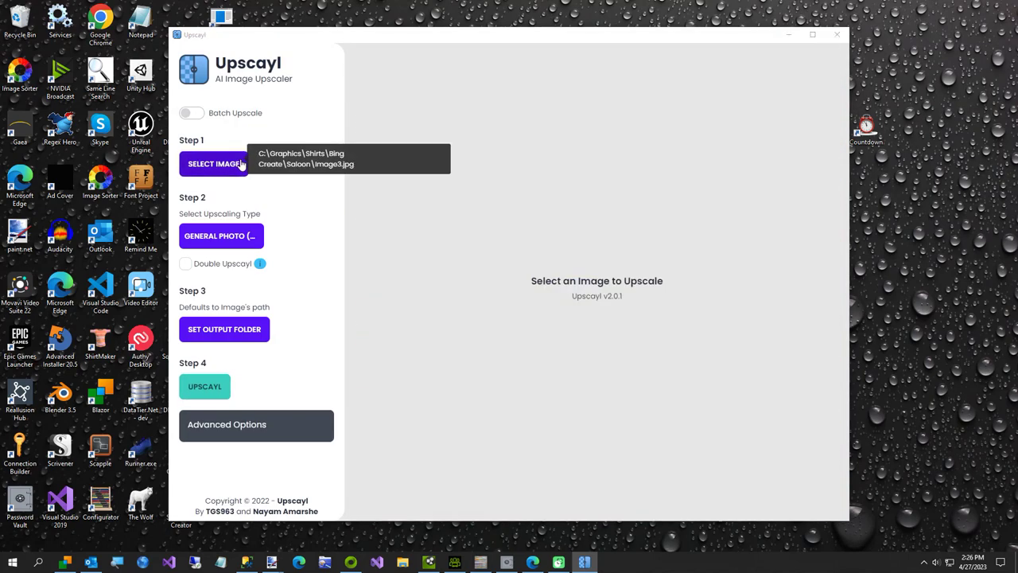
pyautogui.doubleClick(576, 83)
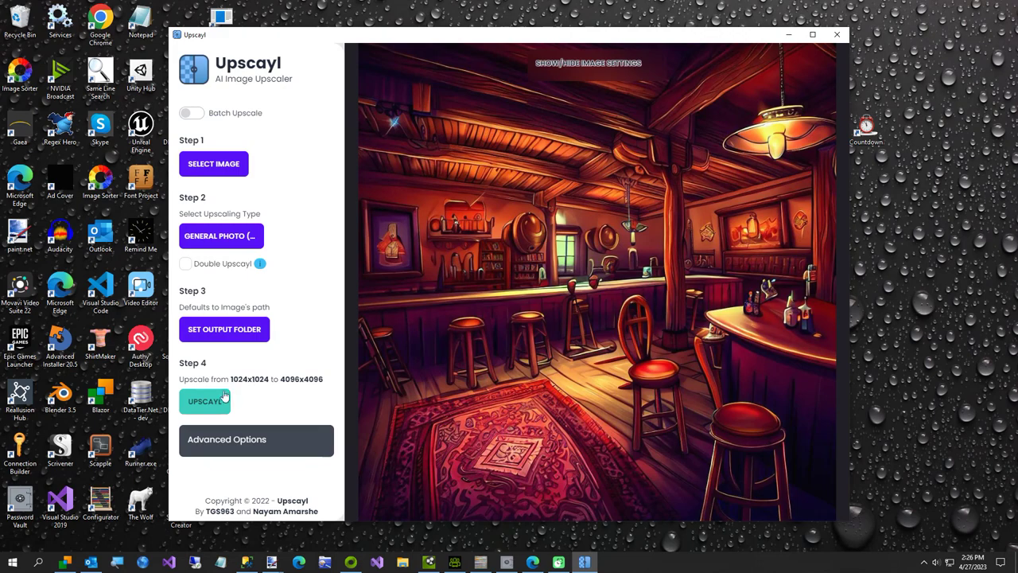
pyautogui.click(205, 401)
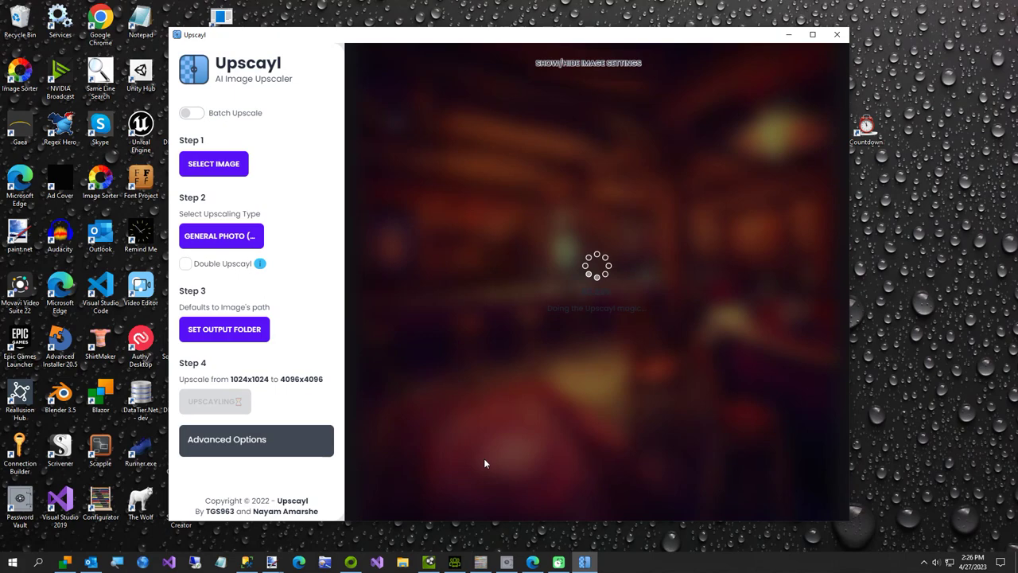
pyautogui.click(837, 35)
pyautogui.rightClick(480, 562)
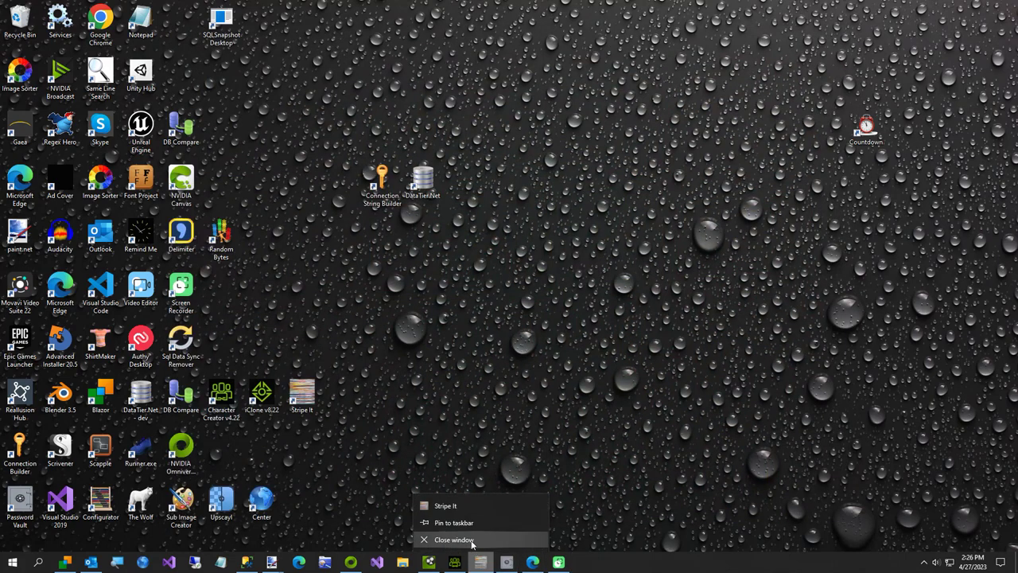
# Step: Close the running Stripe It window and relaunch Stripe It from its desktop shortcut
pyautogui.click(454, 546)
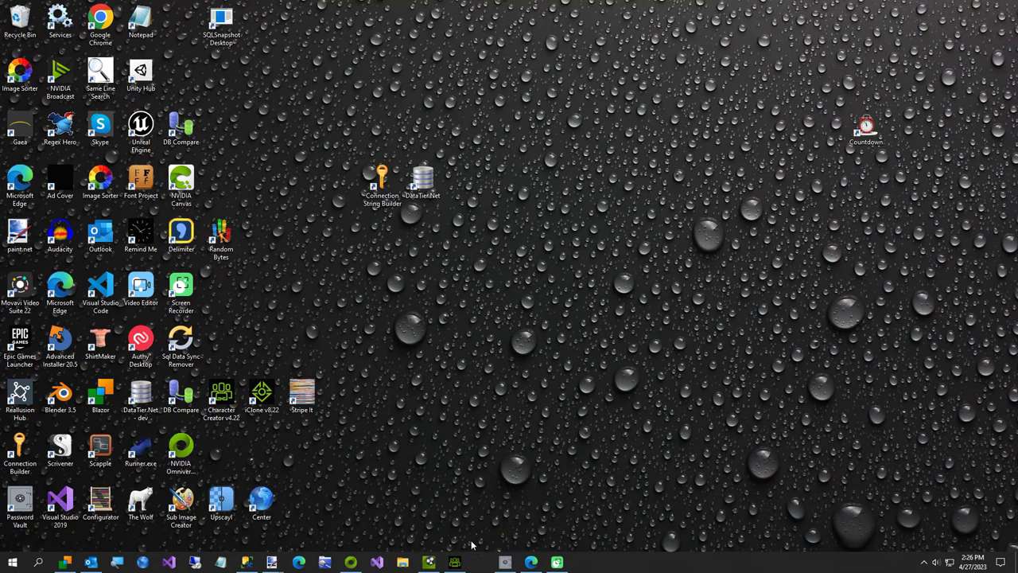
pyautogui.doubleClick(305, 393)
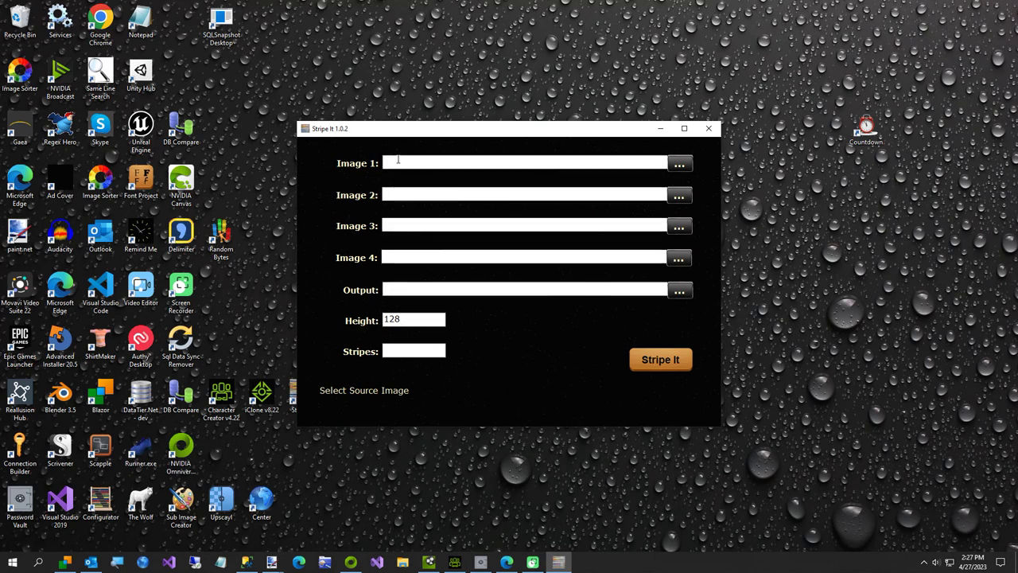
pyautogui.click(396, 161)
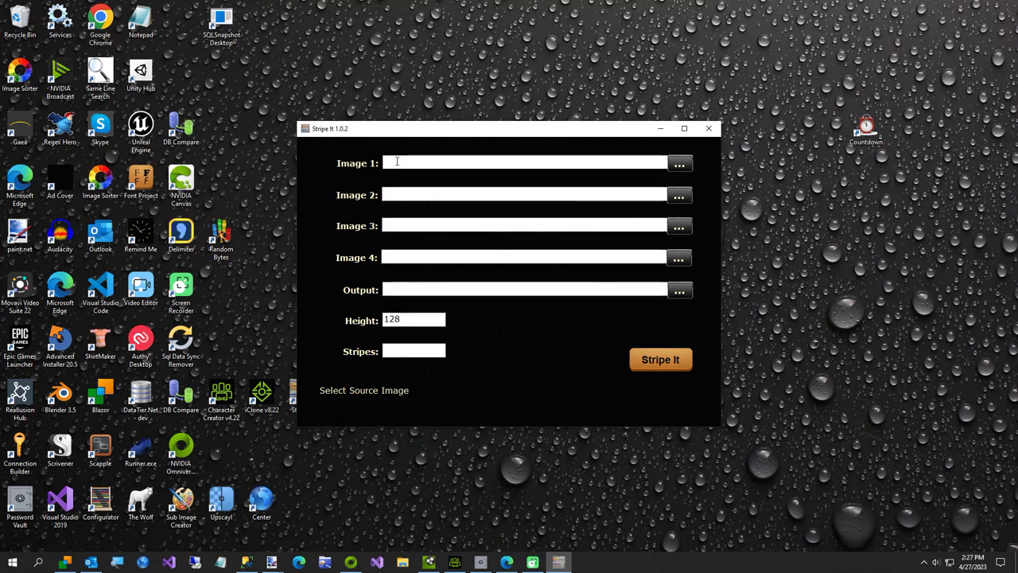
# Step: Load the upscaled Saloon Image1 from Bing Create\Saloon as Stripe It's first source image
pyautogui.click(677, 166)
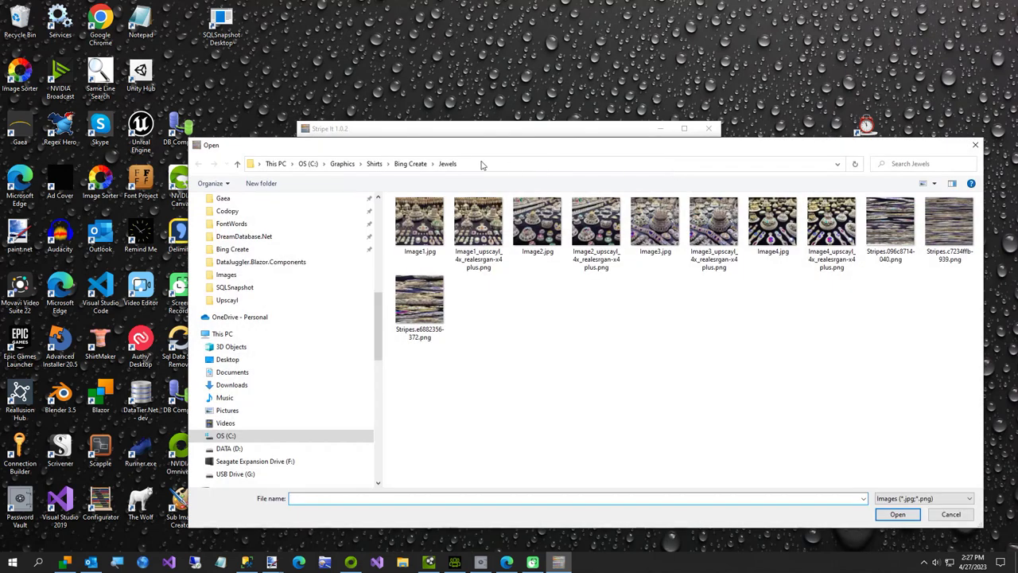
pyautogui.click(411, 164)
pyautogui.scroll(-5, 536, 382)
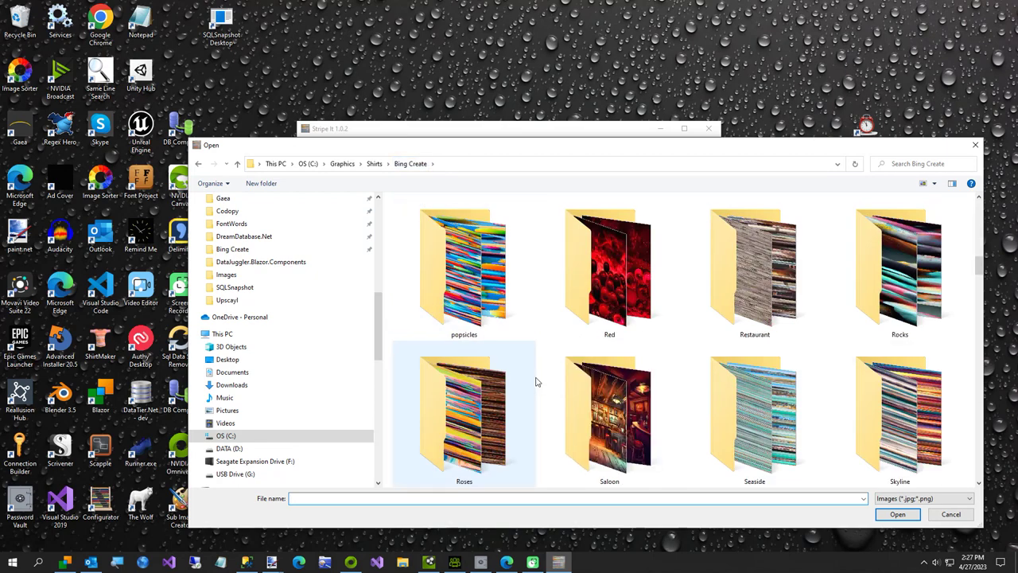
pyautogui.scroll(2, 549, 406)
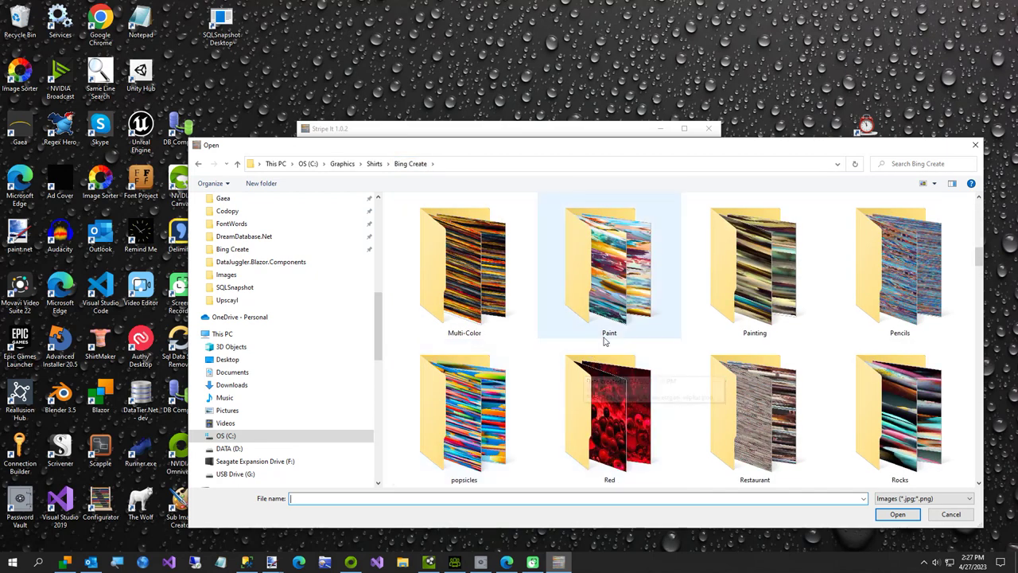
pyautogui.scroll(-2, 604, 340)
pyautogui.doubleClick(606, 436)
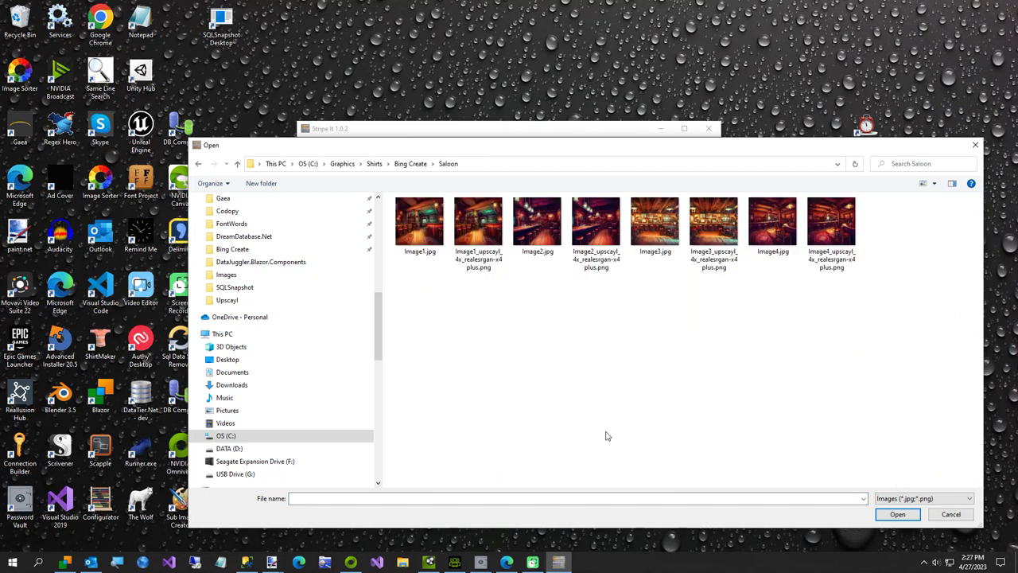
pyautogui.doubleClick(478, 225)
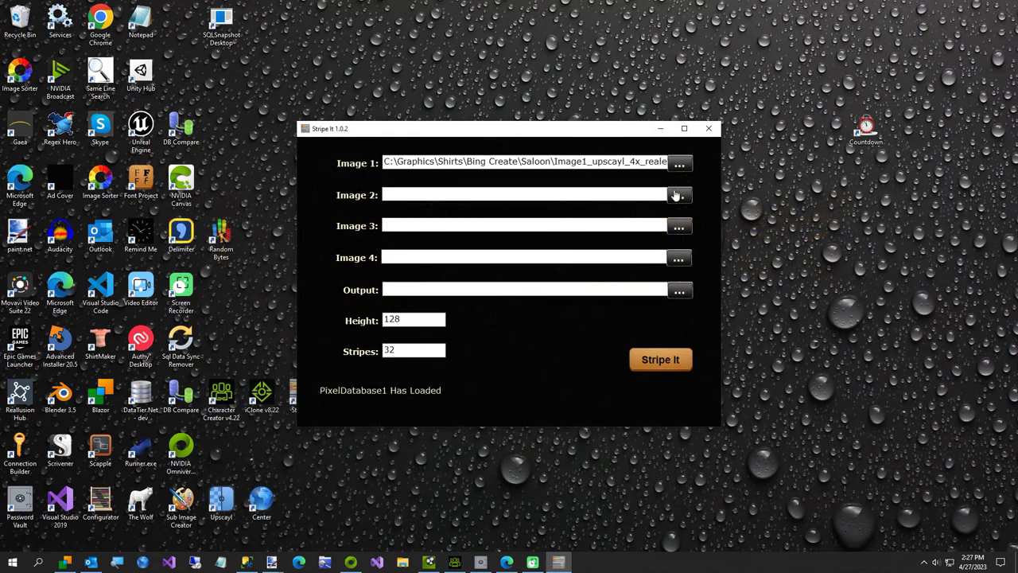
# Step: Load upscaled Saloon Images 2–4 as sources and set the output folder to Saloon
pyautogui.click(680, 195)
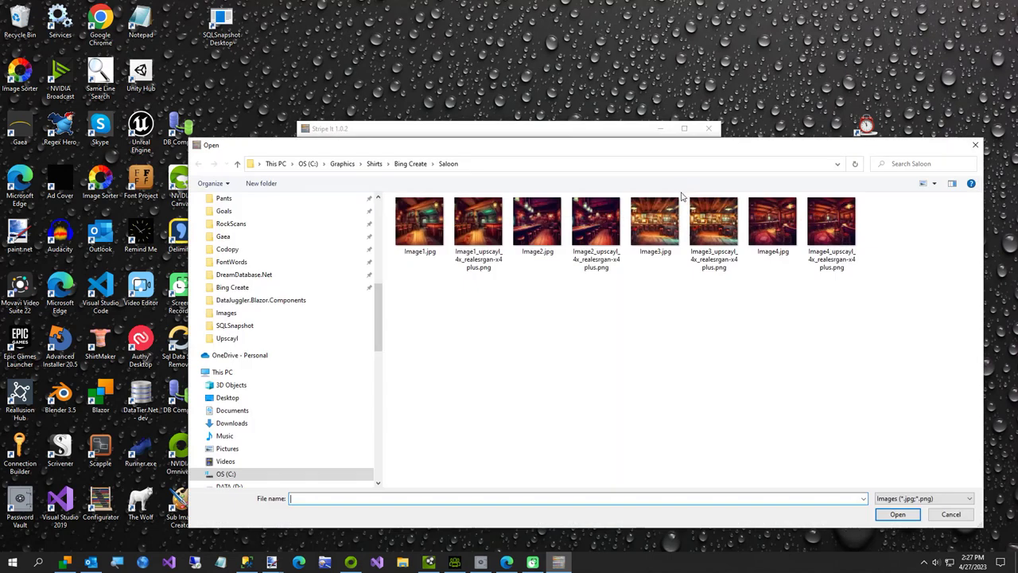
pyautogui.doubleClick(601, 236)
pyautogui.click(680, 228)
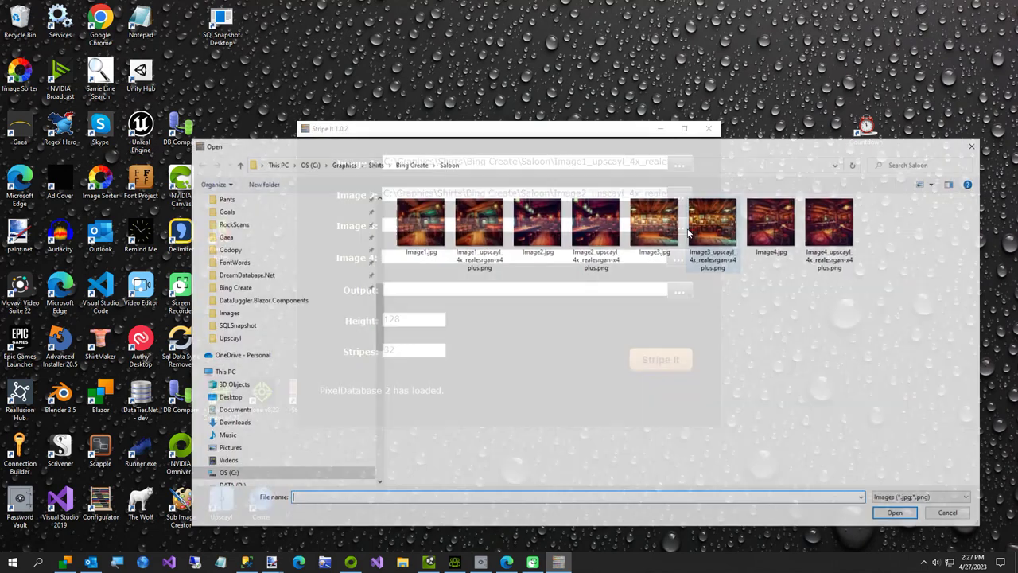
pyautogui.doubleClick(722, 233)
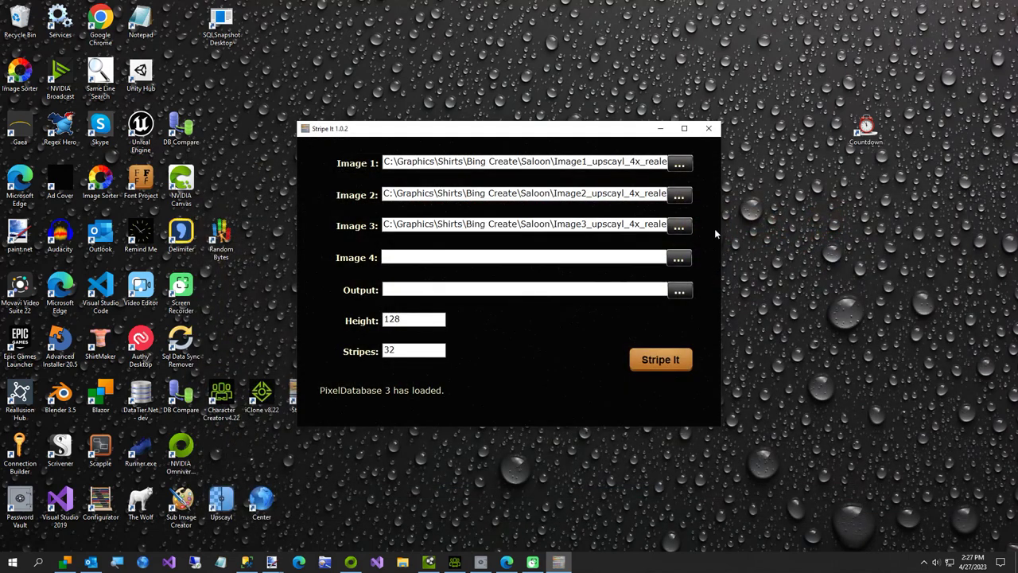
pyautogui.click(680, 261)
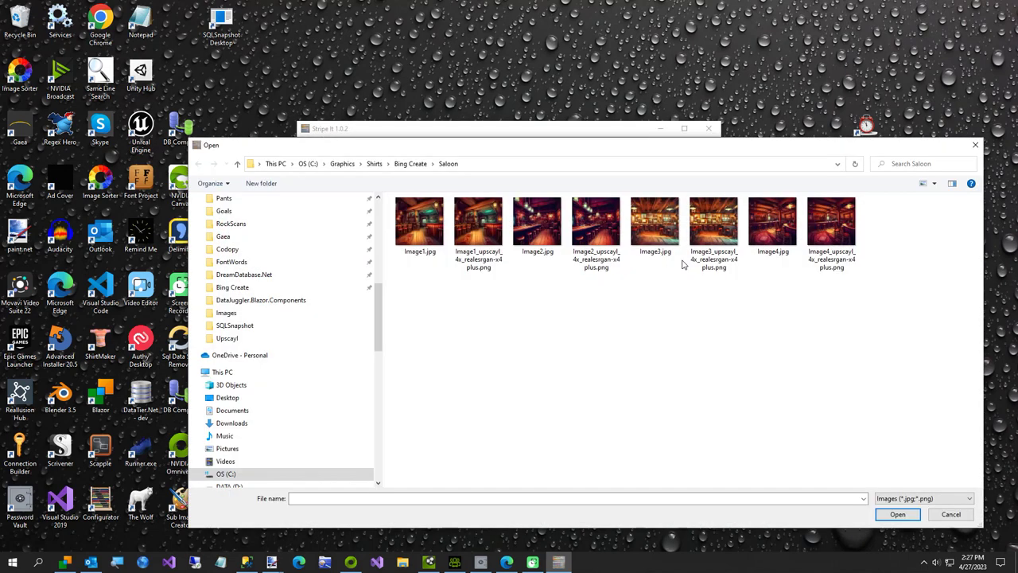
pyautogui.click(827, 235)
pyautogui.doubleClick(827, 235)
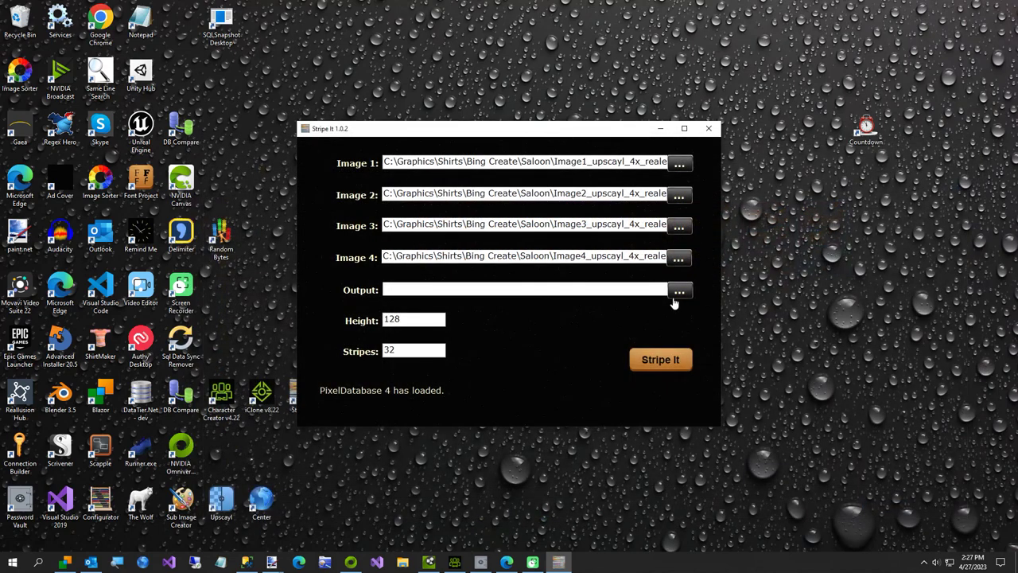
pyautogui.click(680, 291)
pyautogui.click(893, 514)
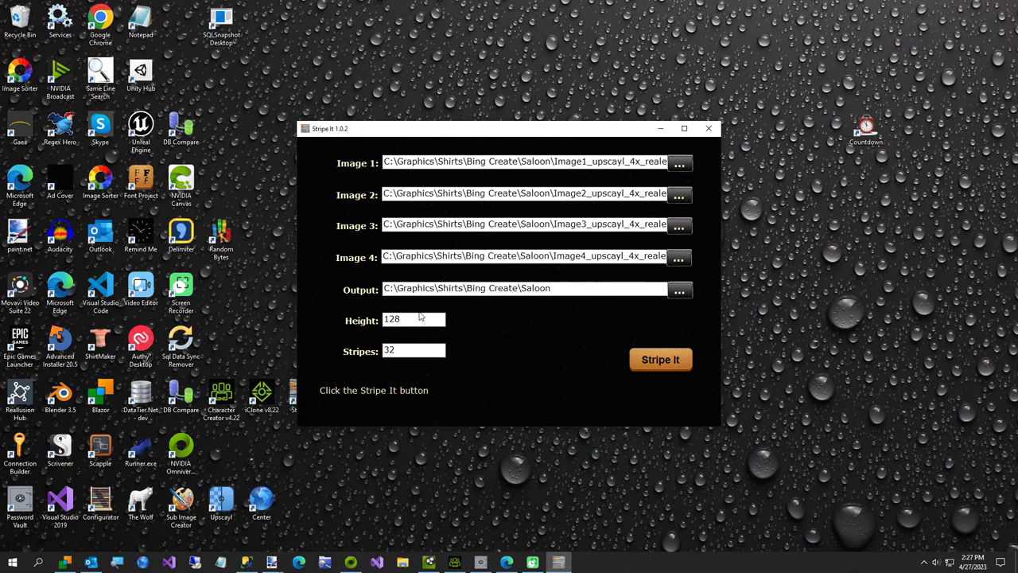
# Step: Generate the saloon stripe texture at Height 512 with 8 stripes
pyautogui.moveTo(421, 315); pyautogui.dragTo(364, 326)
pyautogui.write('512')
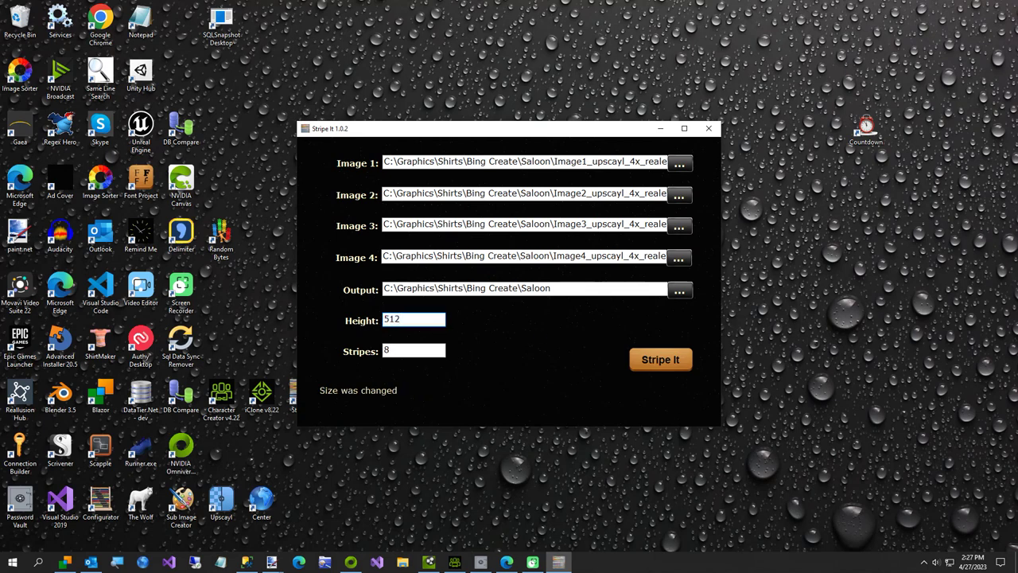
pyautogui.click(645, 362)
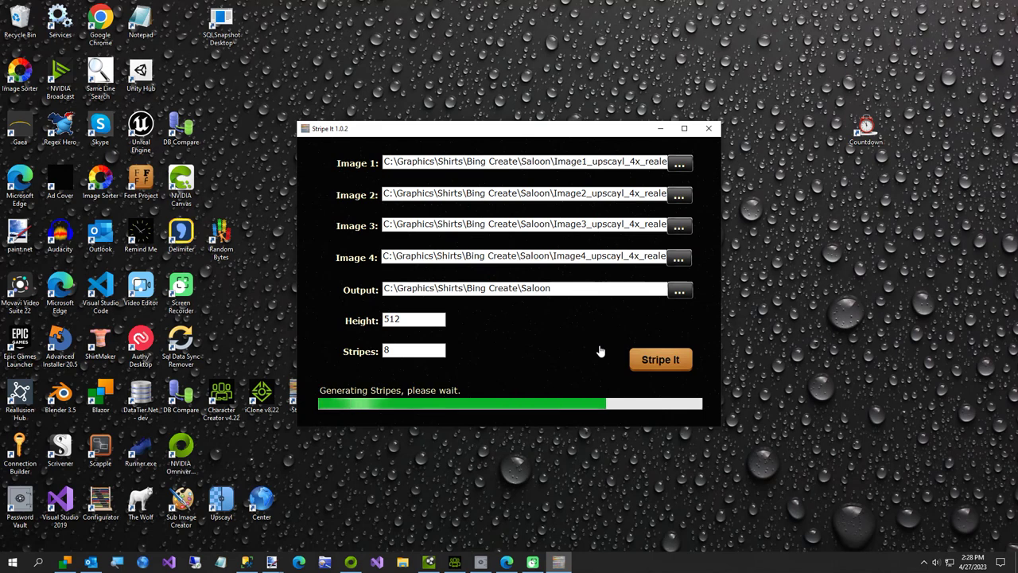
pyautogui.click(454, 562)
# Step: Set the saloon Stripes PNG from Bing Create\Saloon as the T-shirt's Diffuse texture and inspect it
pyautogui.click(319, 306)
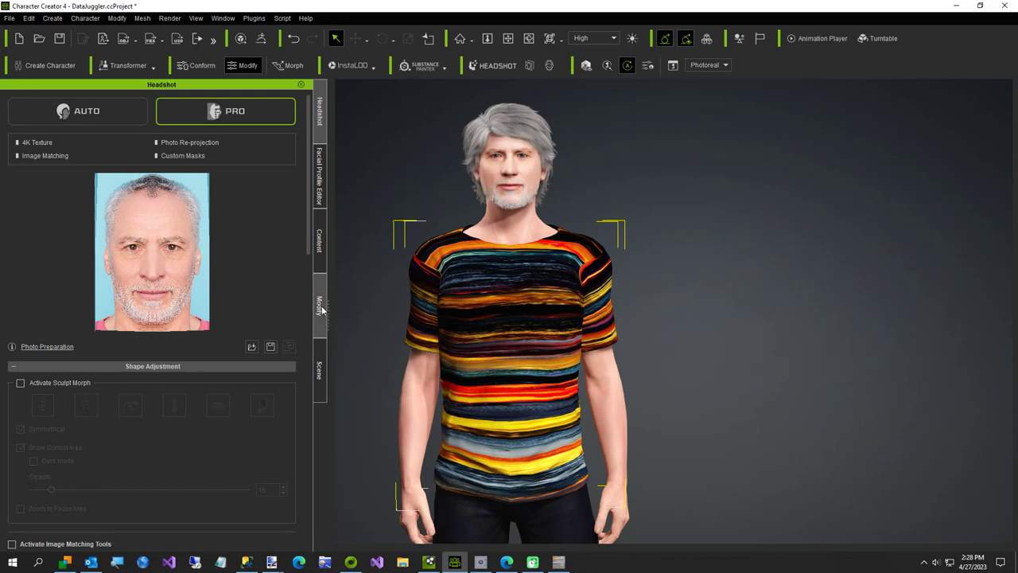
pyautogui.click(96, 166)
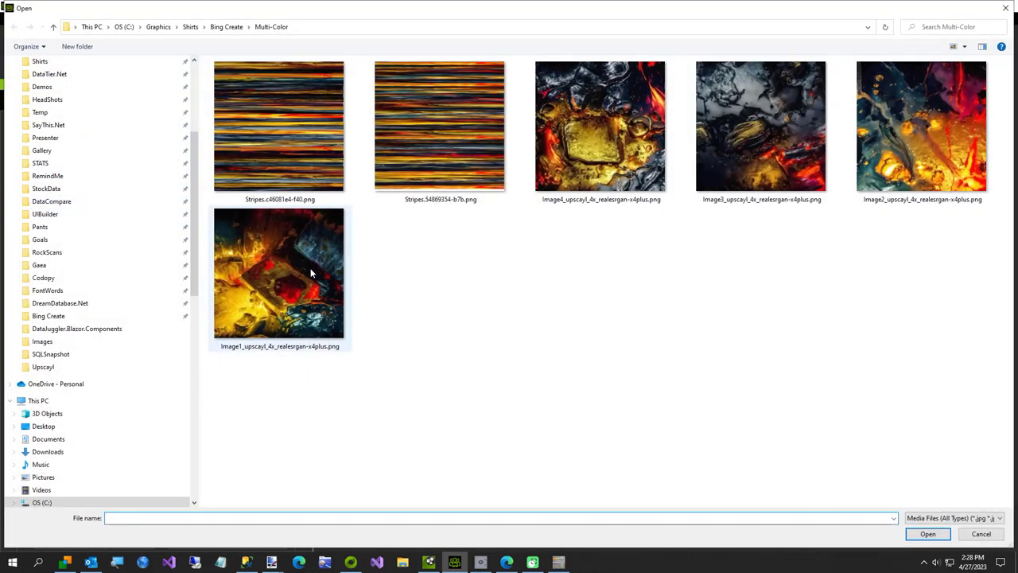
pyautogui.click(227, 27)
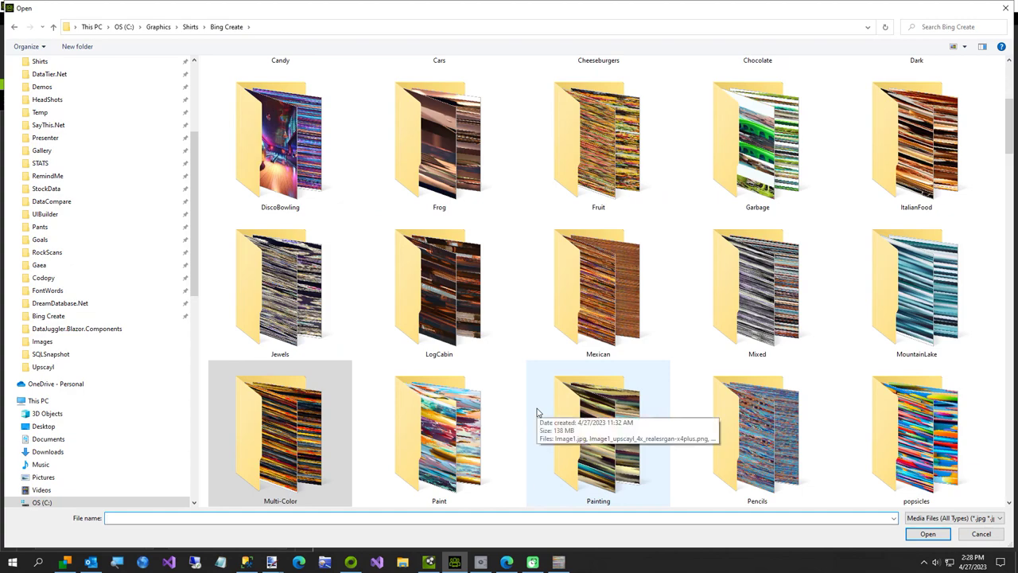
pyautogui.scroll(-1, 537, 412)
pyautogui.scroll(-2, 537, 412)
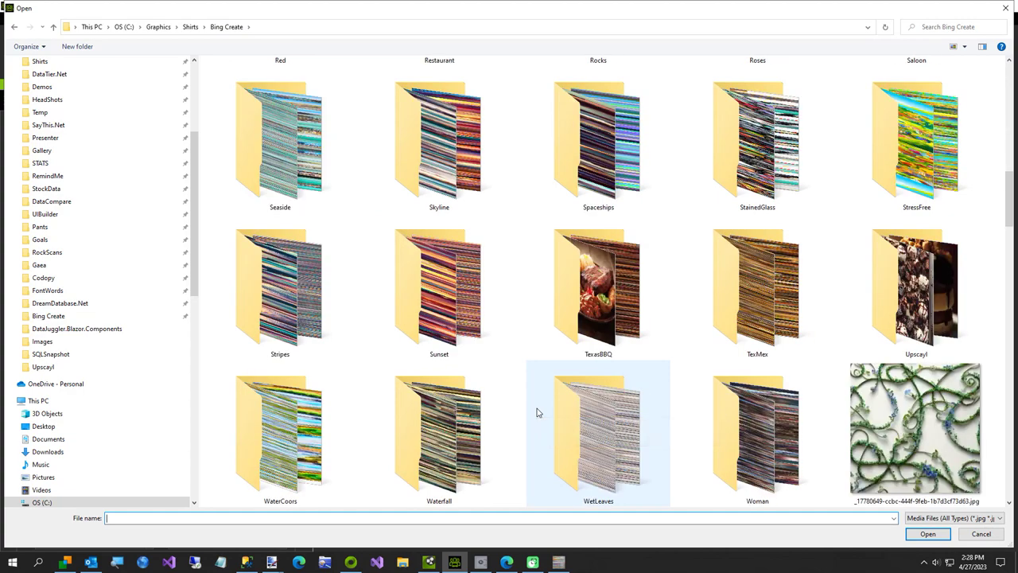
pyautogui.scroll(-2, 537, 412)
pyautogui.scroll(2, 537, 412)
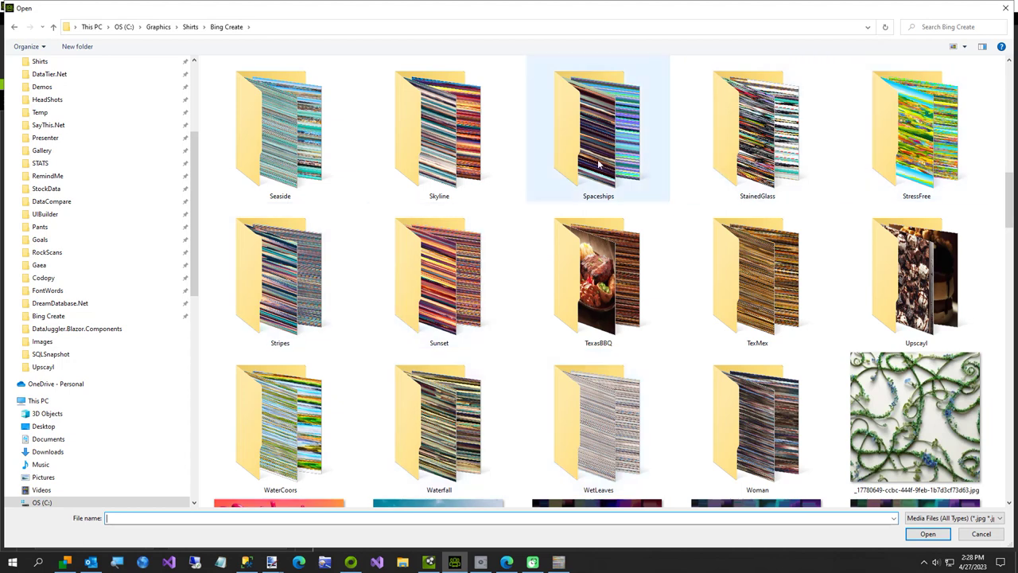
pyautogui.scroll(2, 483, 179)
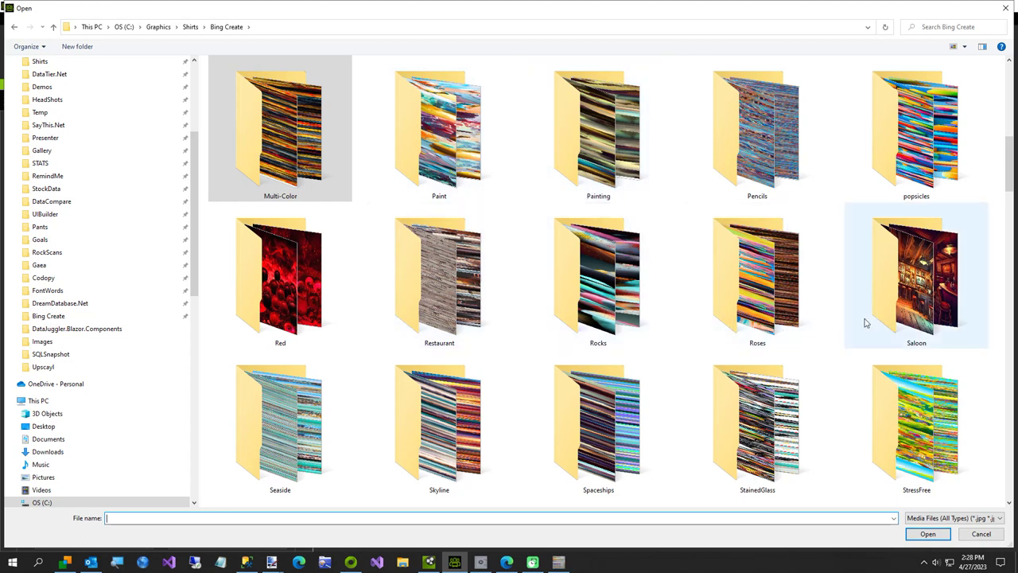
pyautogui.click(907, 314)
pyautogui.doubleClick(913, 314)
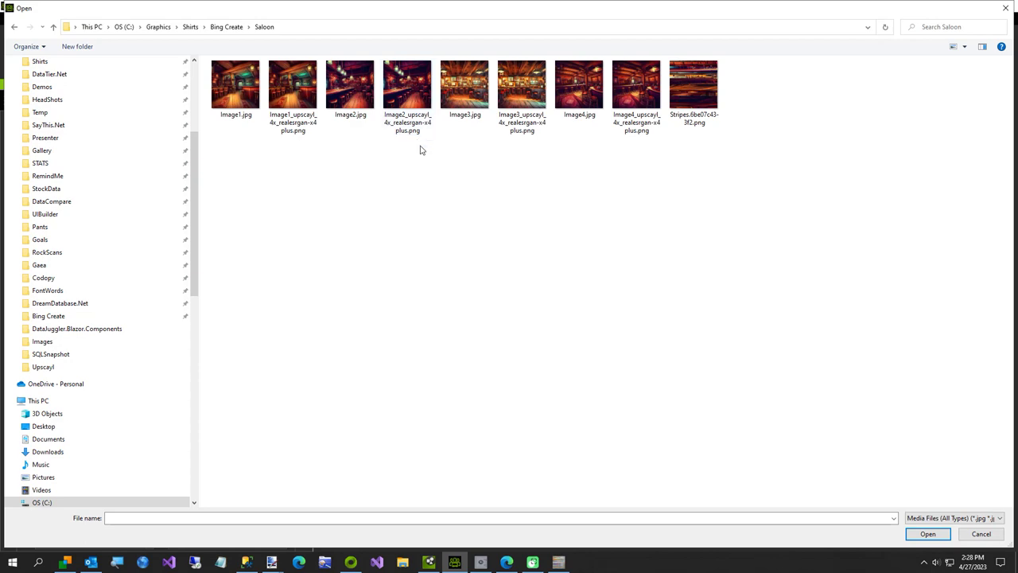
pyautogui.doubleClick(685, 99)
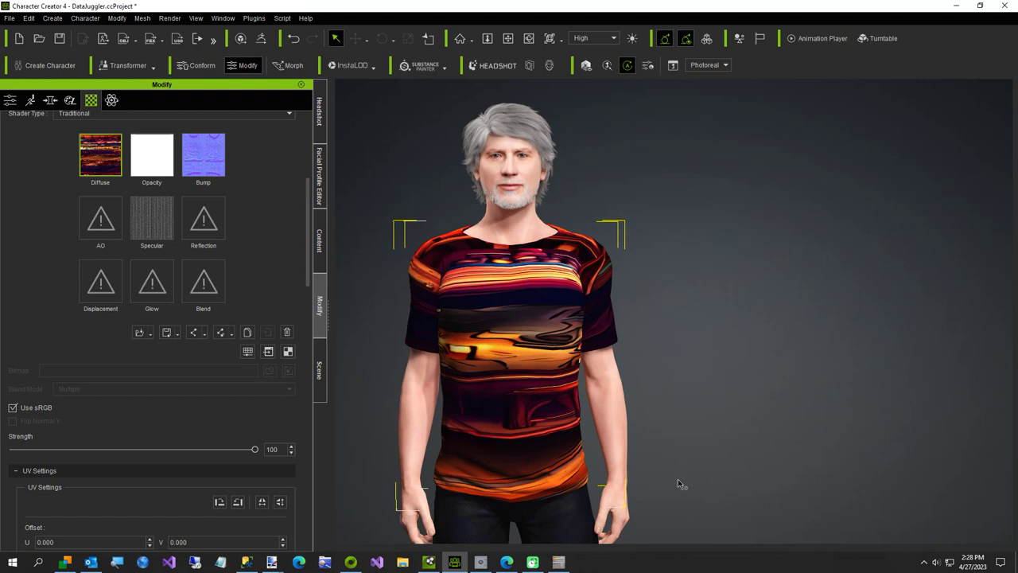
pyautogui.moveTo(777, 487); pyautogui.dragTo(790, 401)
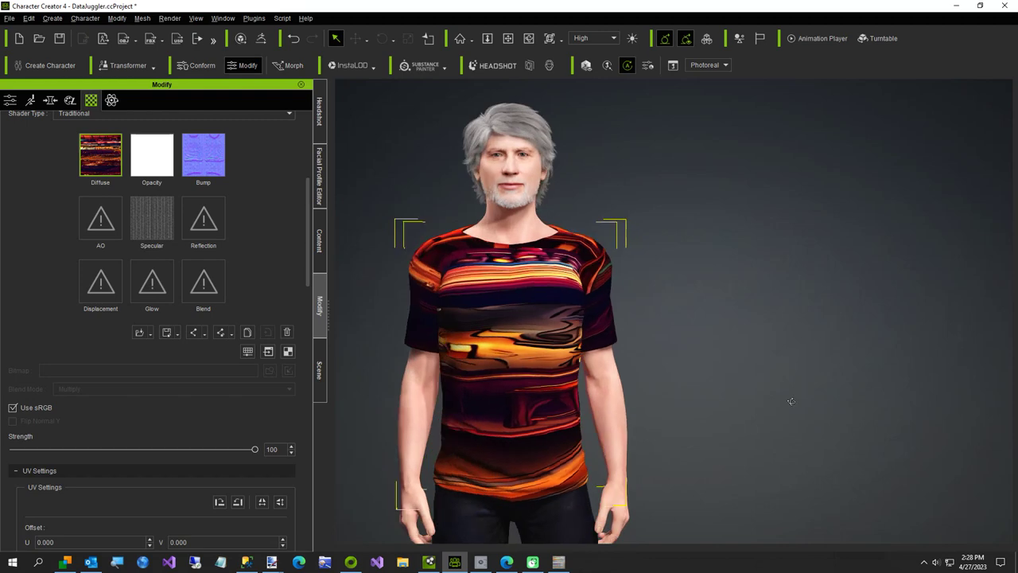
pyautogui.click(559, 562)
# Step: Regenerate the saloon stripes in Stripe It at Height 128
pyautogui.moveTo(430, 319); pyautogui.dragTo(365, 321)
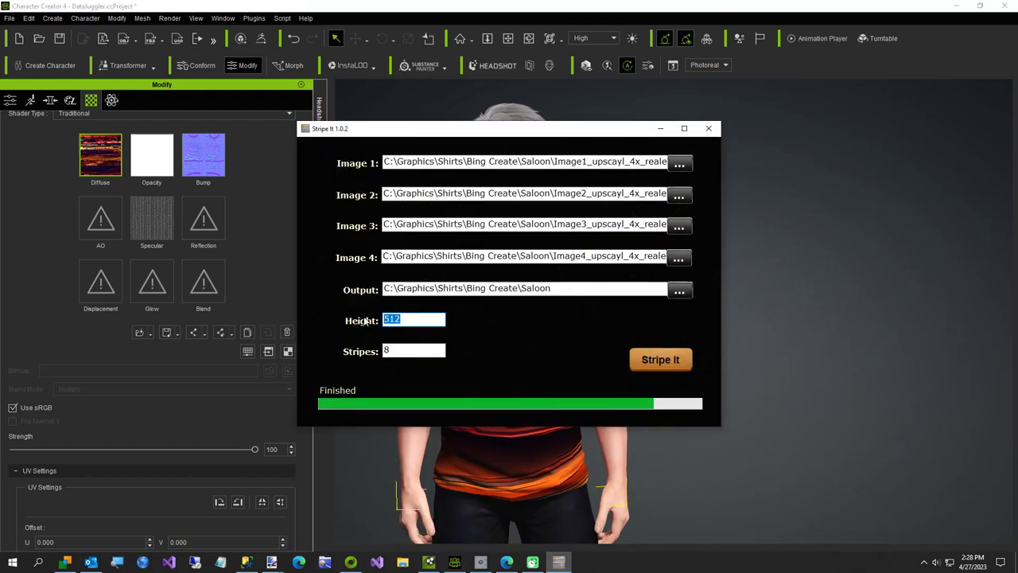
pyautogui.write('128')
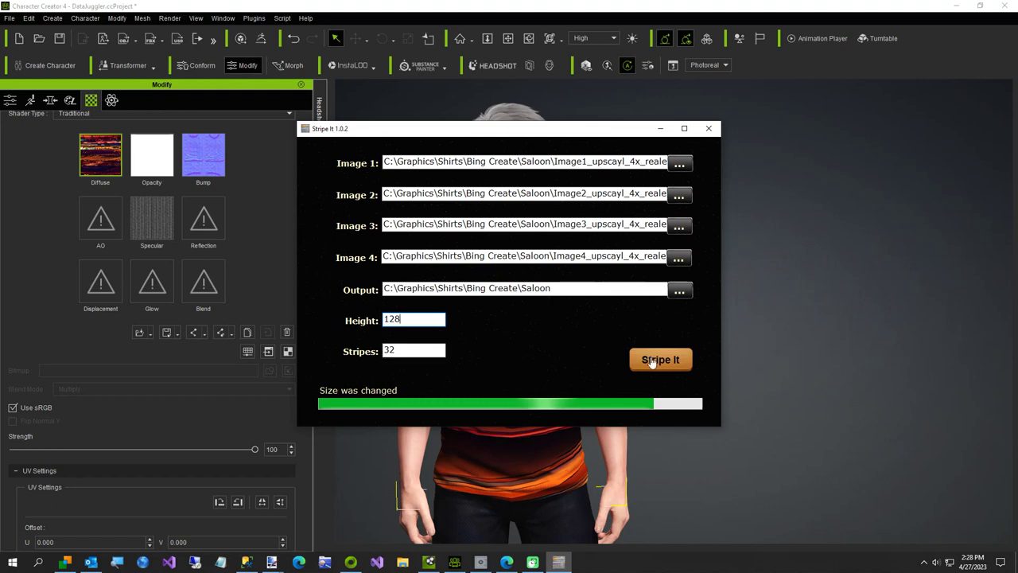
pyautogui.click(656, 361)
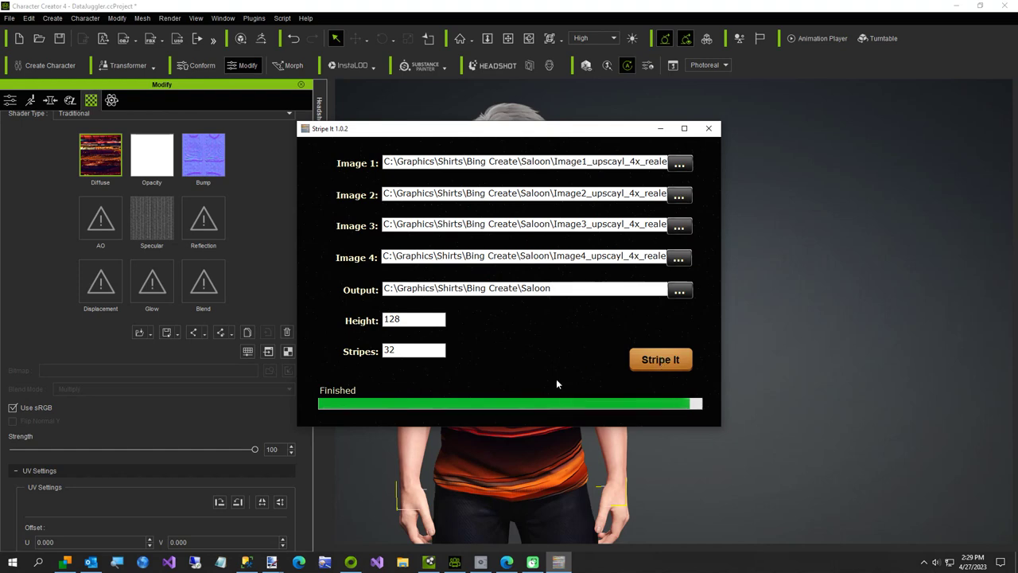
# Step: Apply Stripes.f6e5307e-c47.png from Saloon as the shirt's diffuse and orbit to check it
pyautogui.click(100, 154)
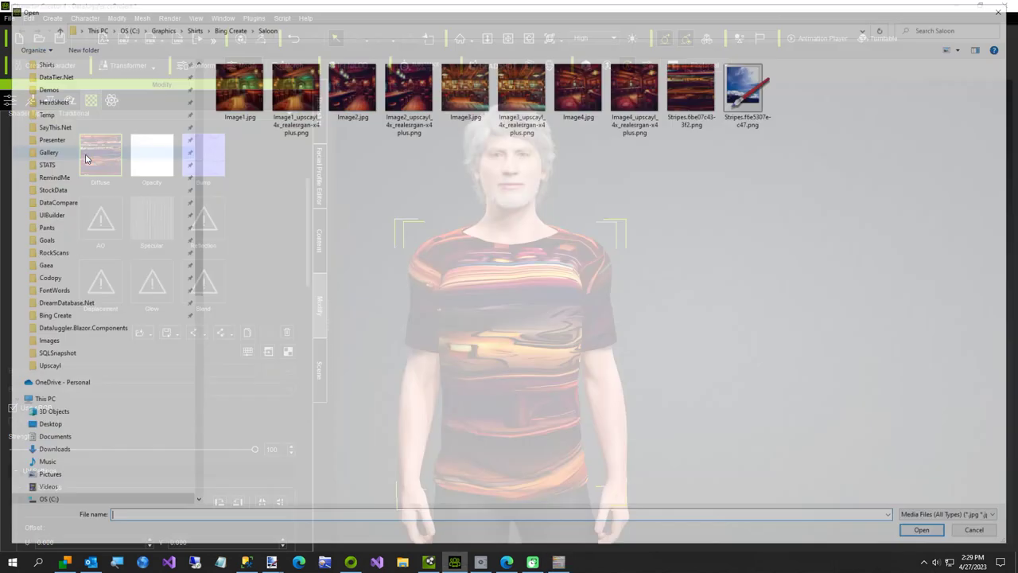
pyautogui.doubleClick(751, 86)
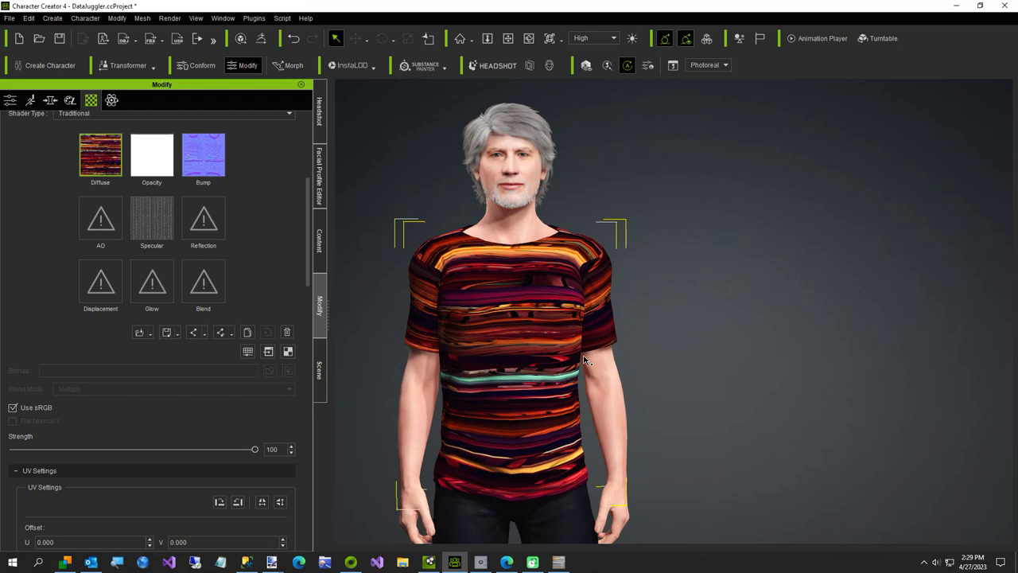
pyautogui.moveTo(610, 368); pyautogui.dragTo(661, 376)
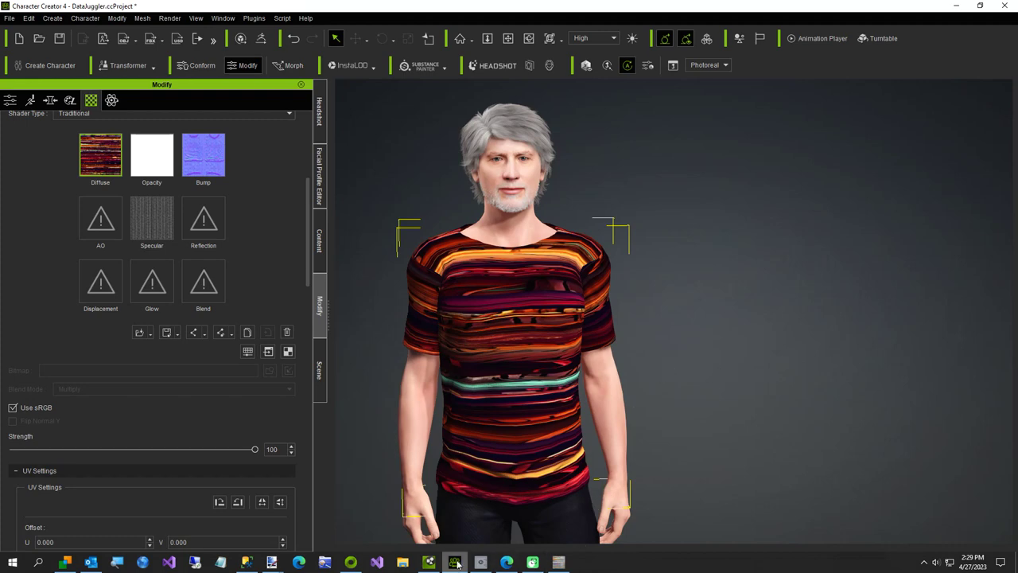
pyautogui.click(535, 366)
# Step: Apply the first stripe image from the Bing Create Paint folder as the shirt's diffuse
pyautogui.click(100, 159)
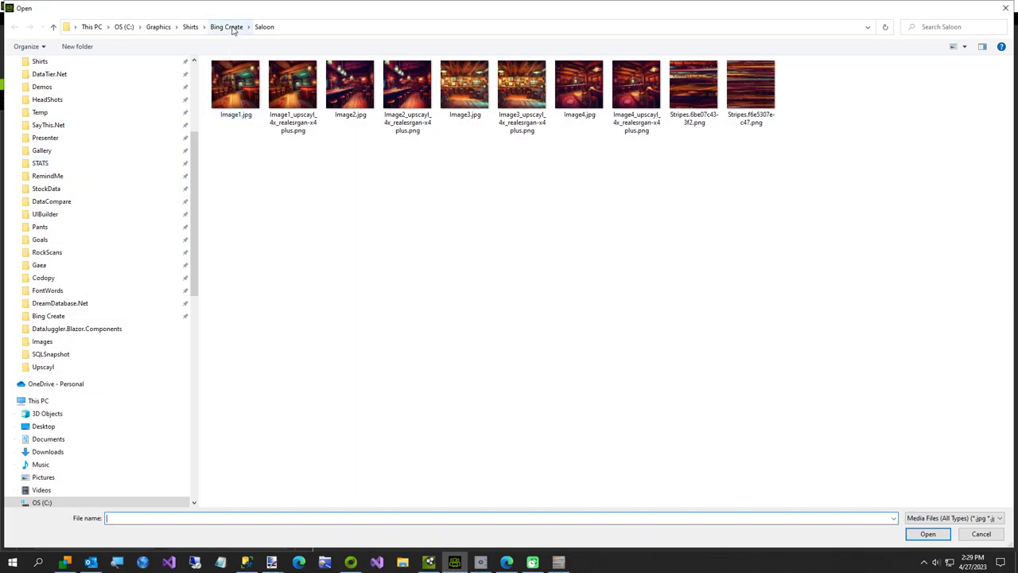
pyautogui.click(230, 27)
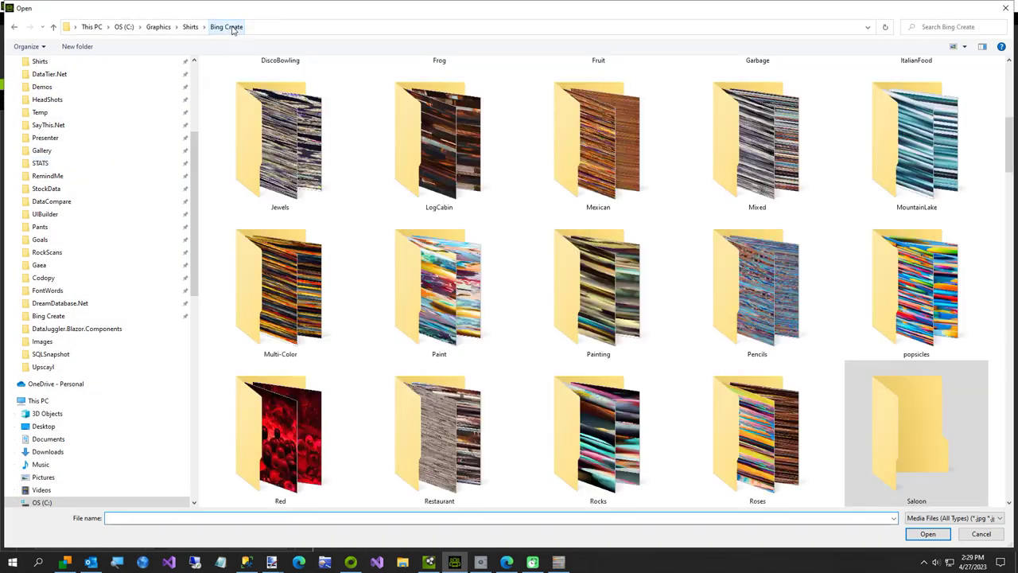
pyautogui.doubleClick(449, 319)
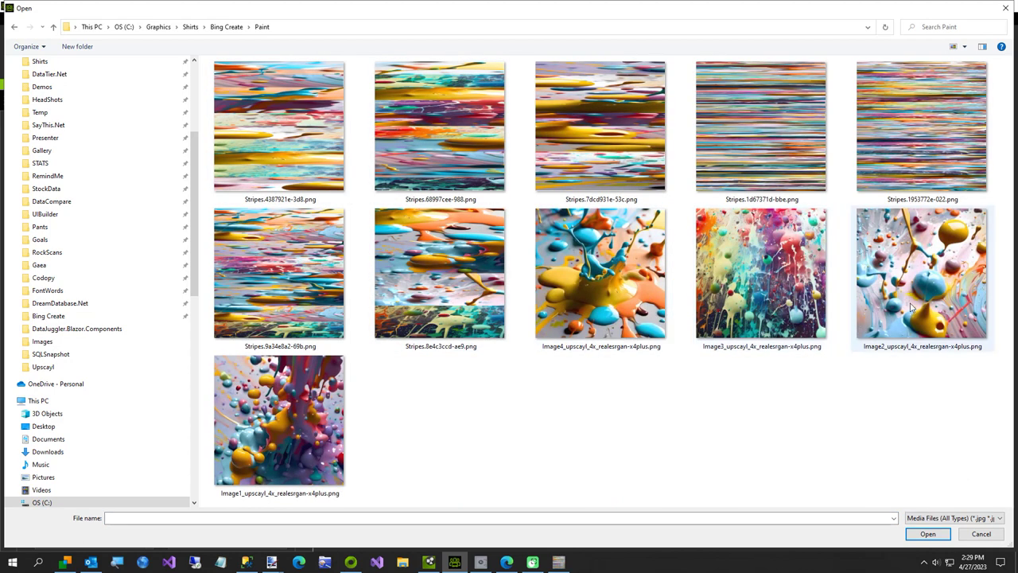
pyautogui.doubleClick(309, 137)
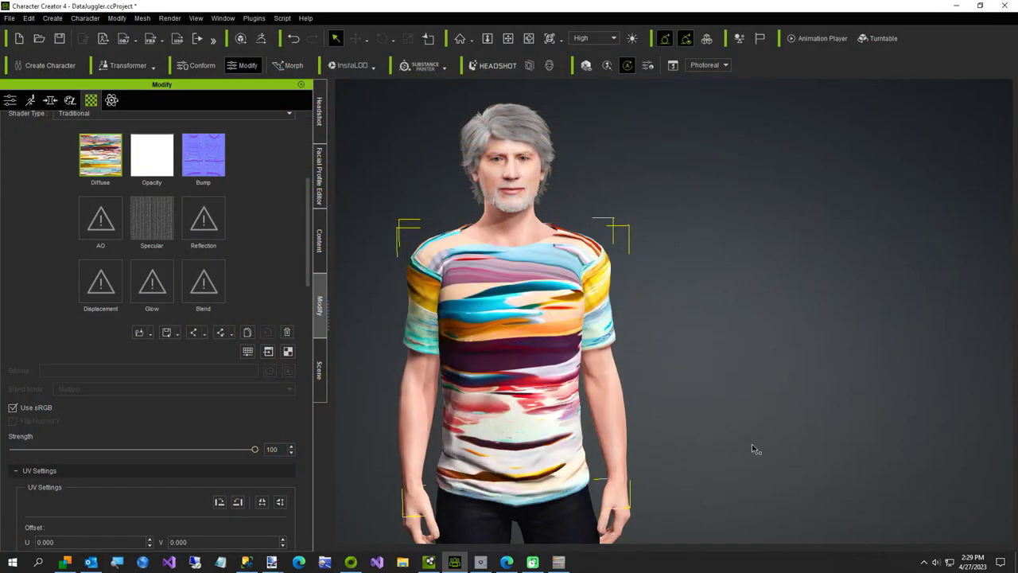
# Step: Replace the shirt's diffuse with Stripes.ffc11b4a-1cd.png from the Painting folder
pyautogui.doubleClick(102, 168)
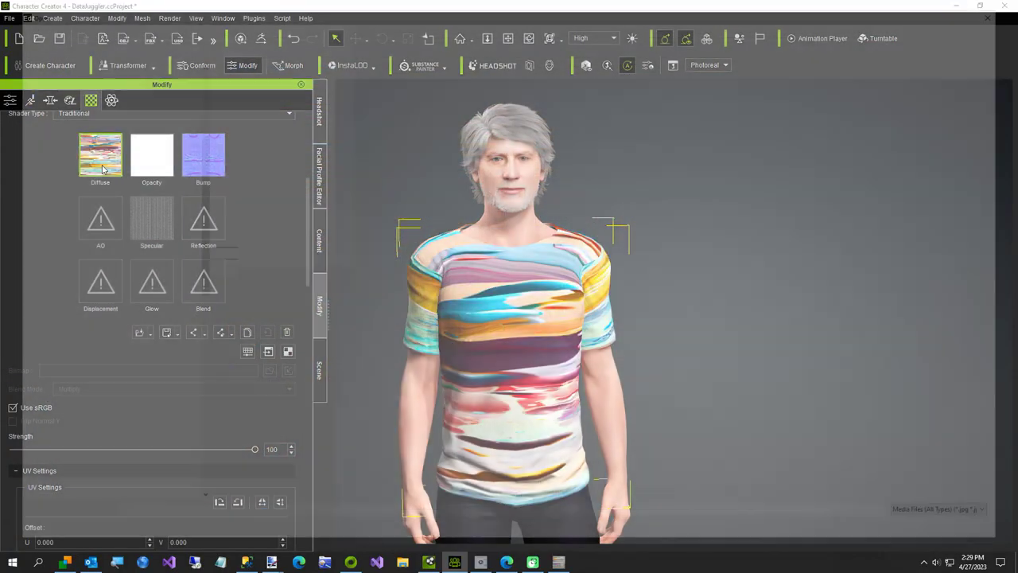
pyautogui.click(226, 27)
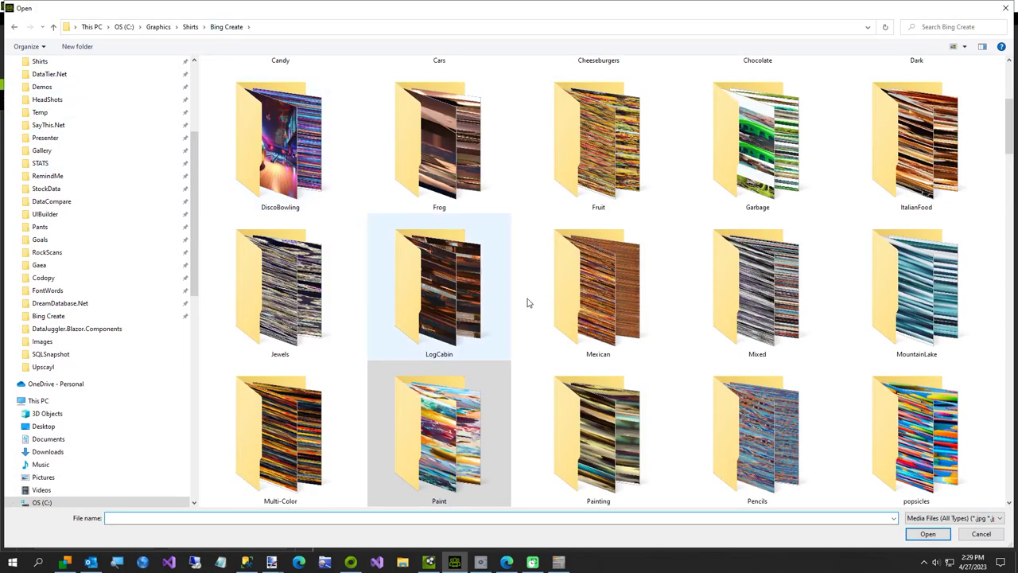
pyautogui.doubleClick(611, 452)
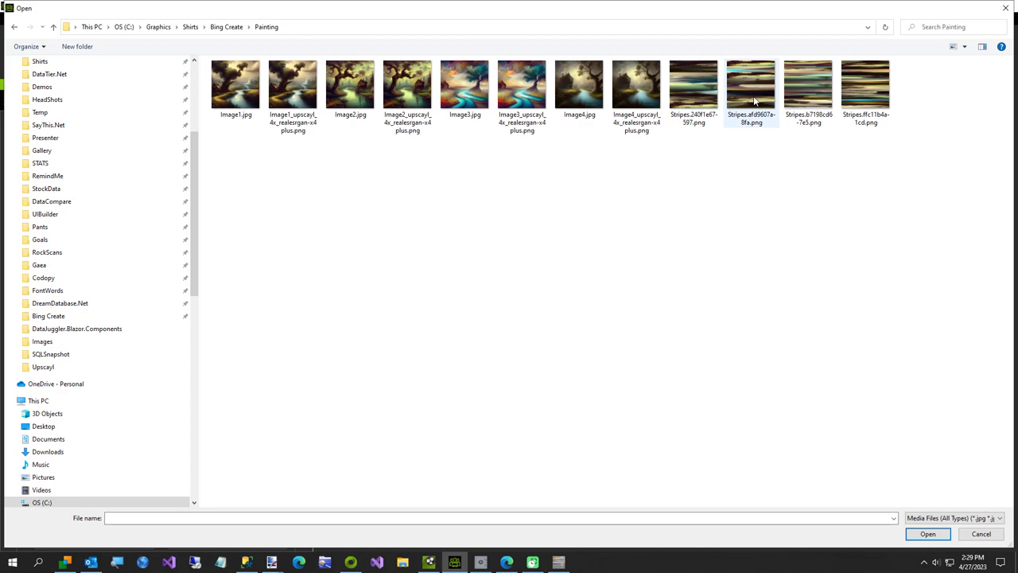
pyautogui.doubleClick(853, 94)
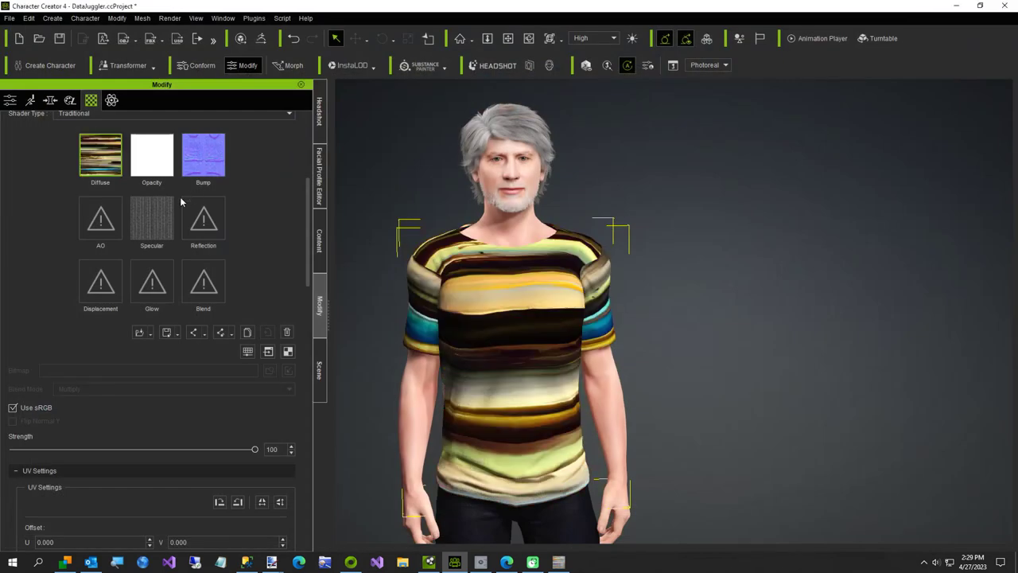
pyautogui.doubleClick(113, 207)
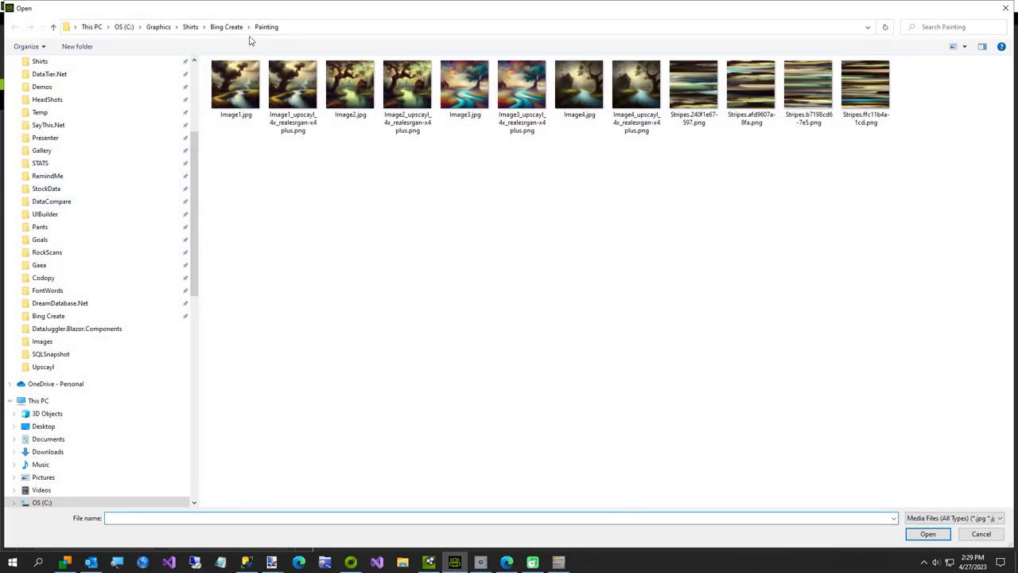
# Step: Apply Stripes.c635baf0-f68.png from Bing Create\Skyline as the shirt's diffuse texture
pyautogui.click(226, 26)
pyautogui.scroll(-3, 311, 367)
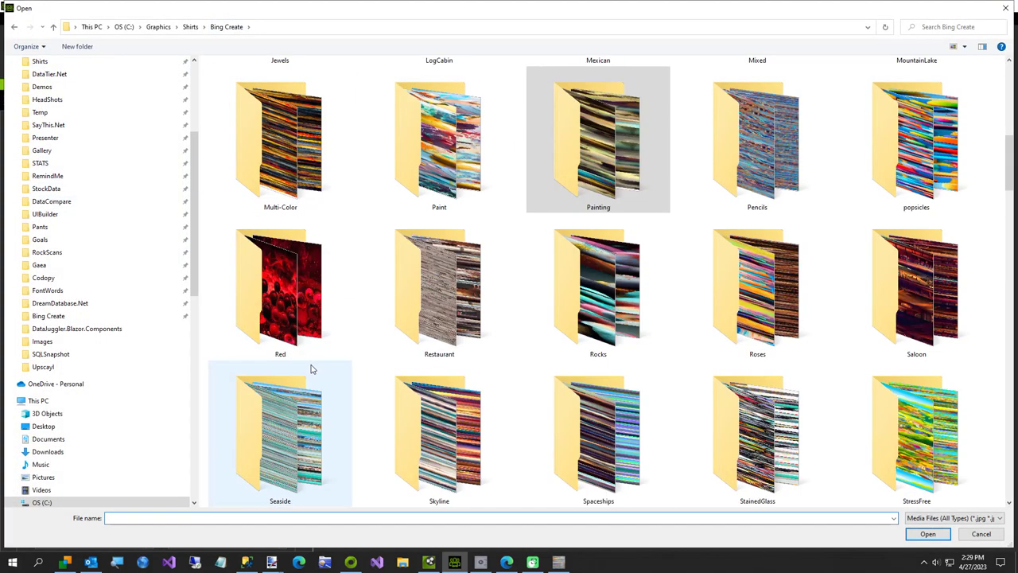
pyautogui.doubleClick(440, 451)
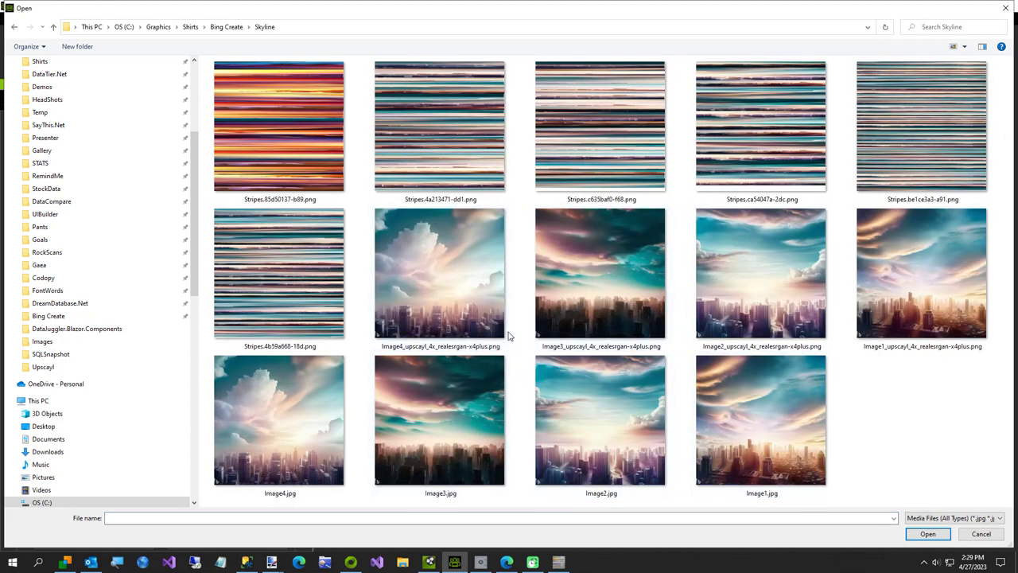
pyautogui.doubleClick(586, 157)
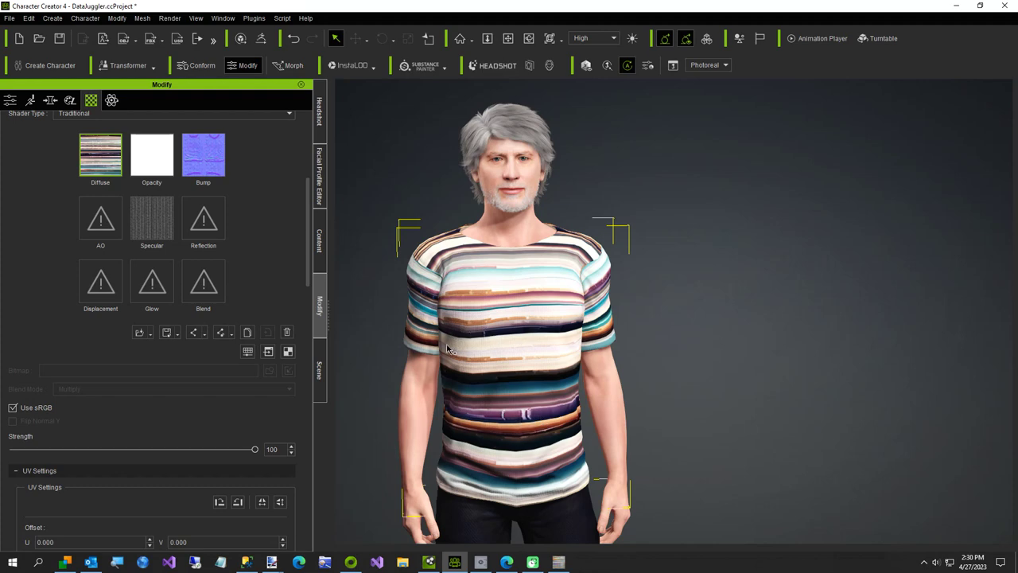
# Step: Replace the shirt's diffuse with the Skyline Stripes.ca54047a-2dc.png image
pyautogui.doubleClick(100, 155)
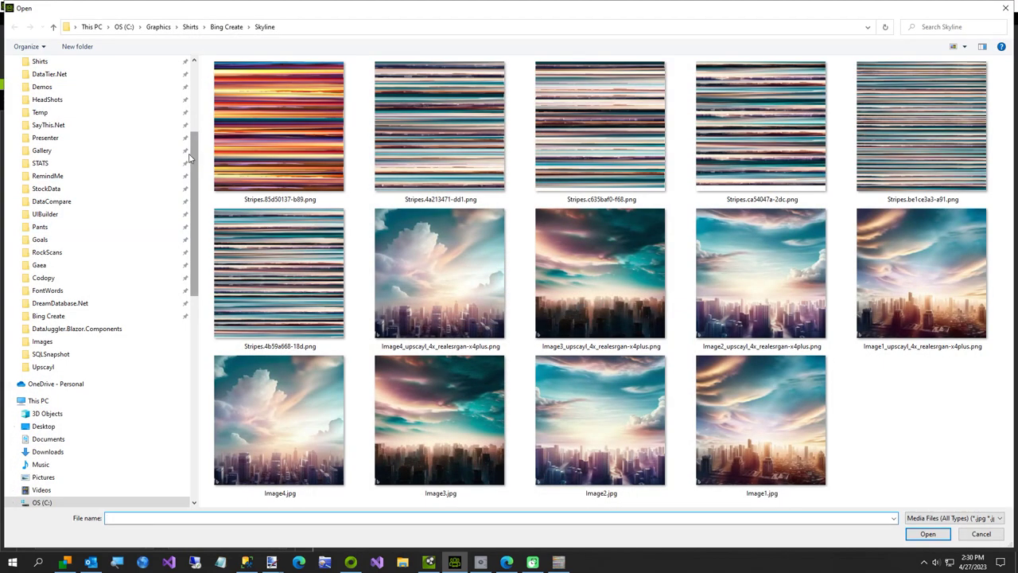
pyautogui.click(772, 108)
pyautogui.doubleClick(772, 108)
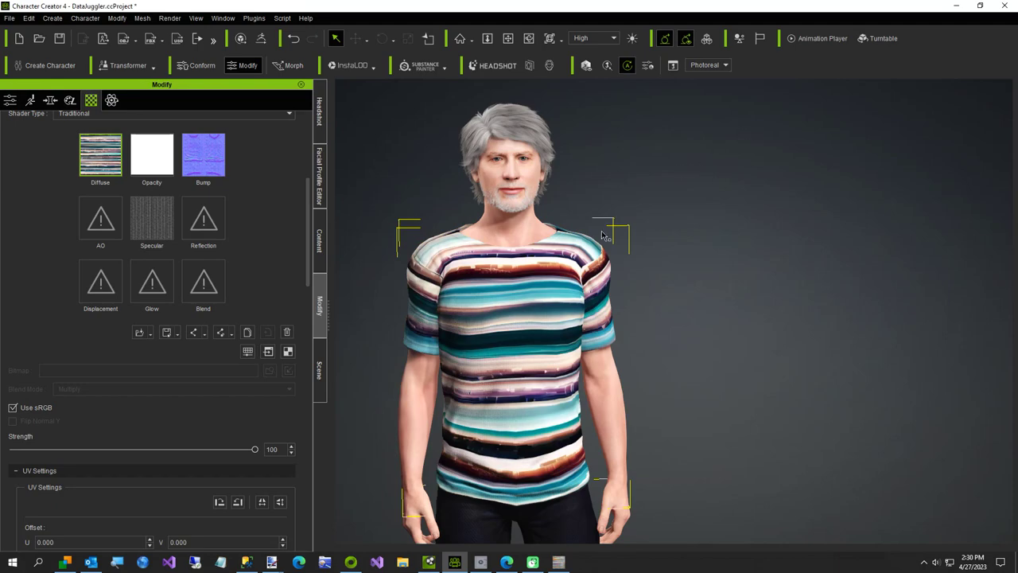
pyautogui.doubleClick(144, 150)
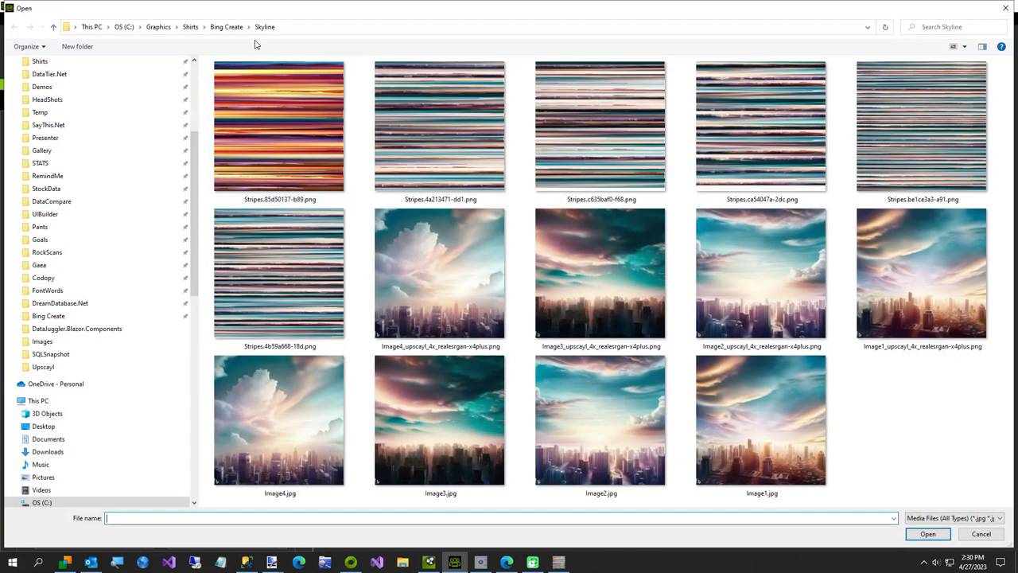
# Step: Apply Stripes.51393063-e44.png from the ItalianFood folder as the shirt's diffuse texture
pyautogui.click(236, 28)
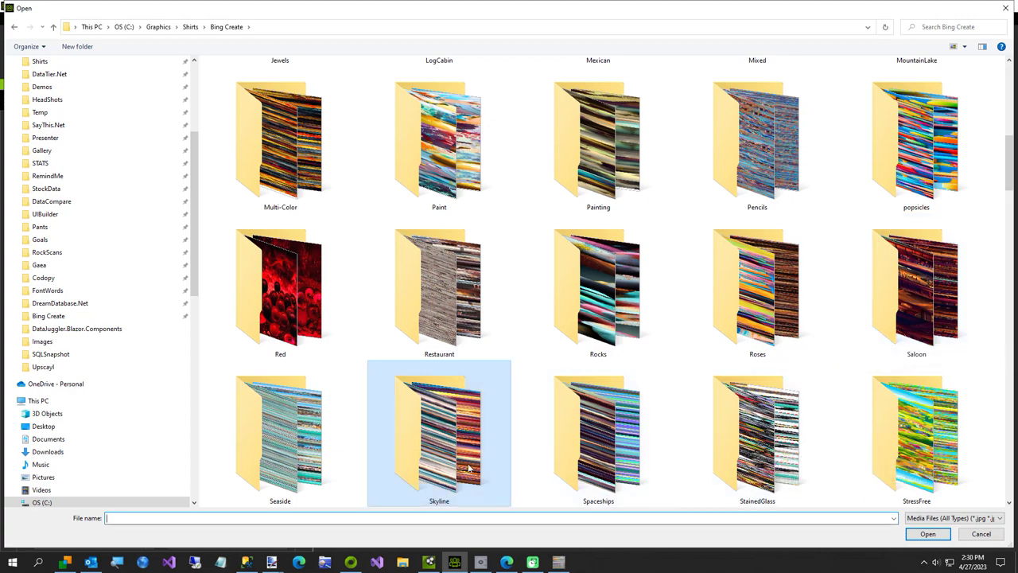
pyautogui.scroll(-3, 290, 466)
pyautogui.scroll(5, 278, 445)
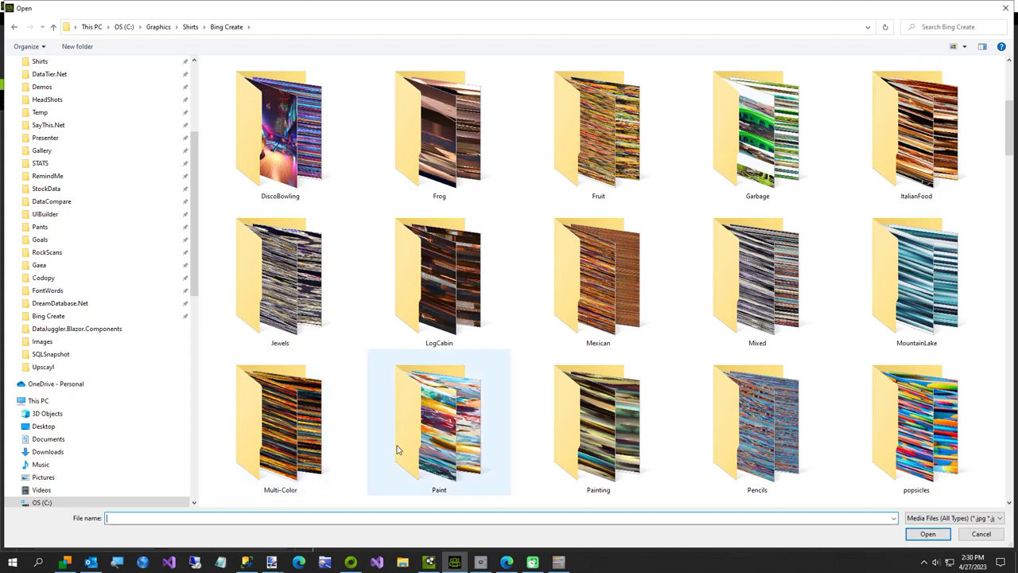
pyautogui.scroll(2, 436, 441)
pyautogui.scroll(-3, 435, 441)
pyautogui.scroll(3, 491, 430)
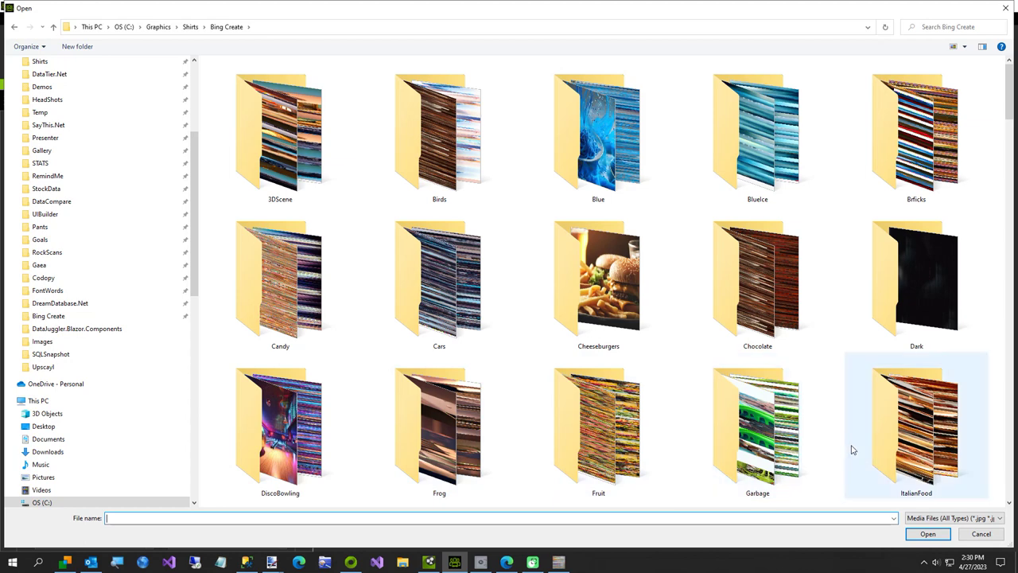
pyautogui.doubleClick(915, 448)
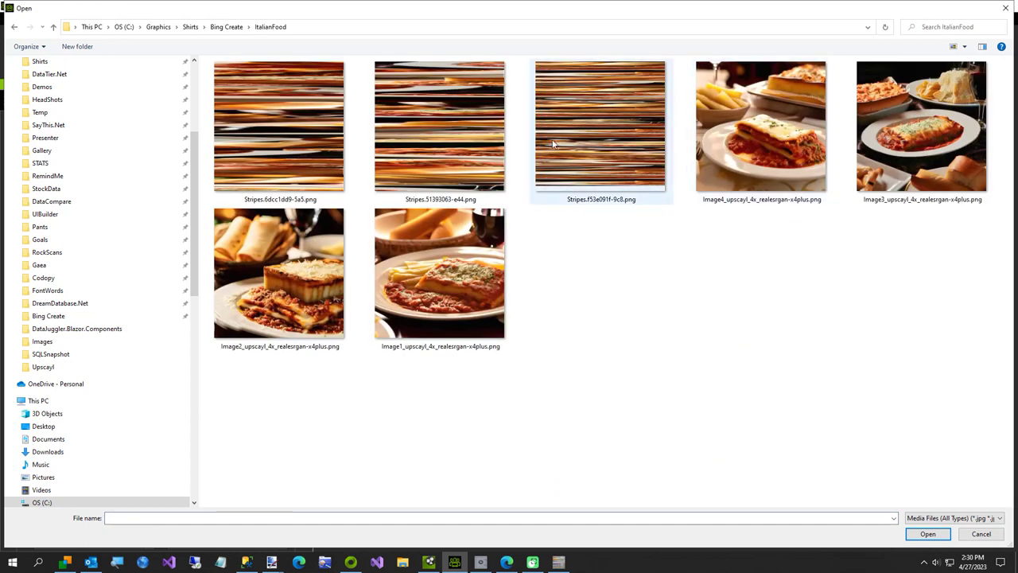
pyautogui.doubleClick(438, 141)
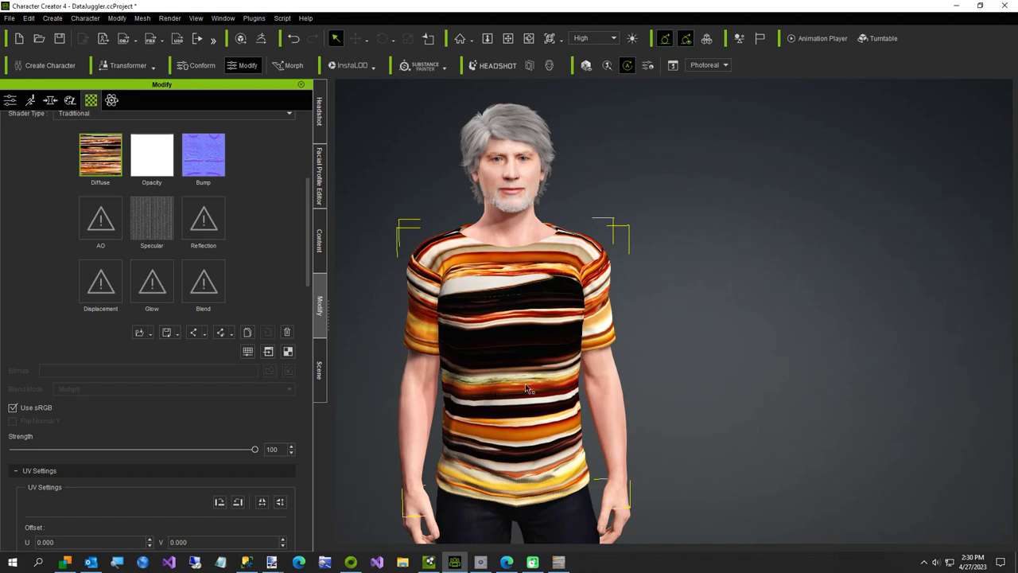
# Step: Replace the shirt's diffuse with the brown and cream stripe image from Chocolate
pyautogui.doubleClick(90, 164)
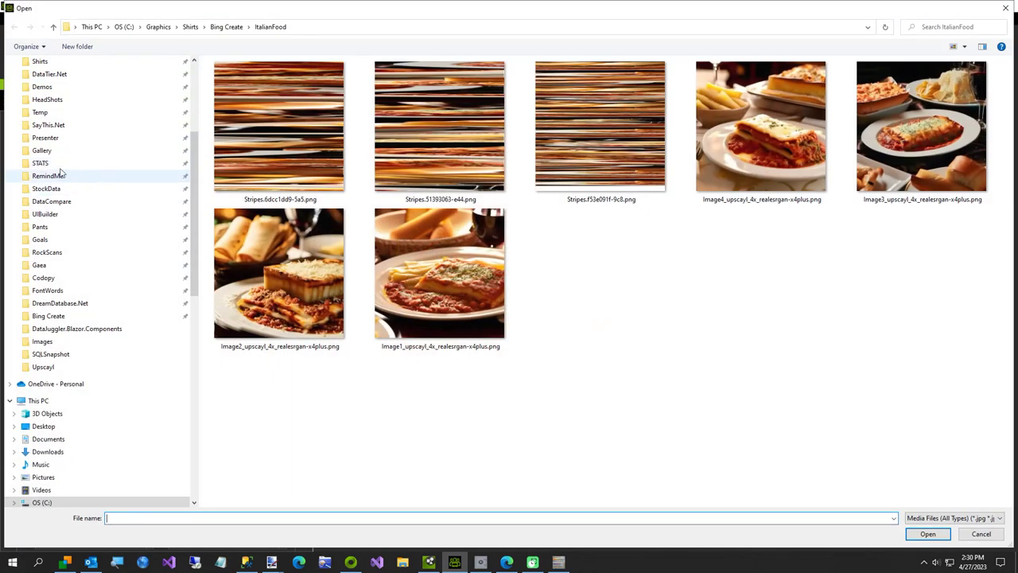
pyautogui.click(226, 26)
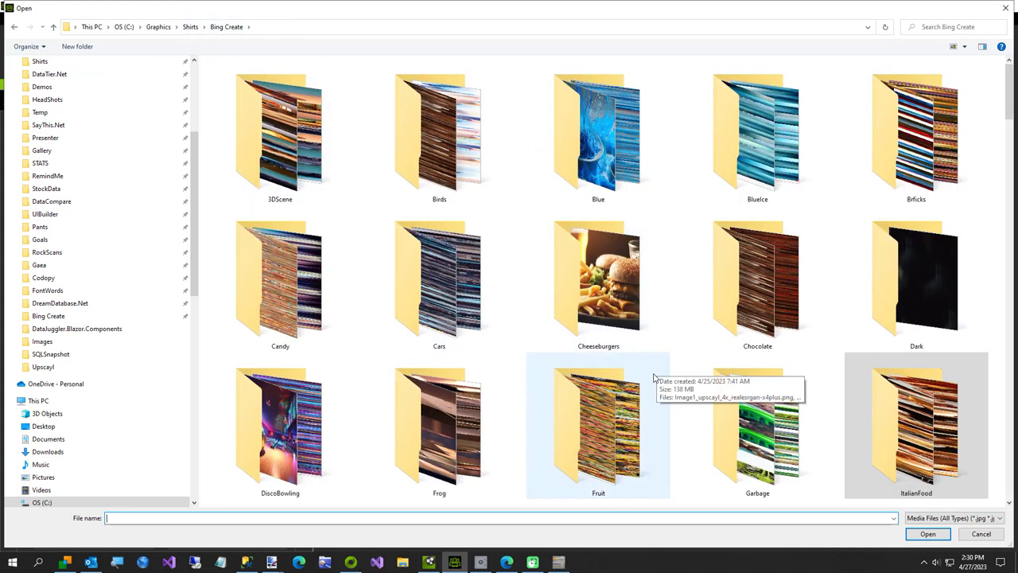
pyautogui.doubleClick(749, 286)
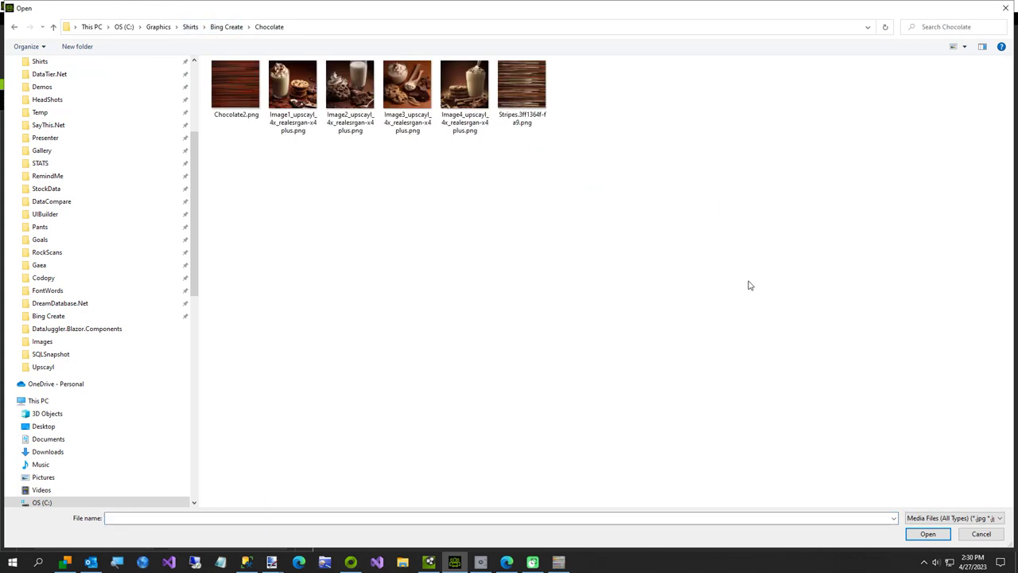
pyautogui.doubleClick(524, 86)
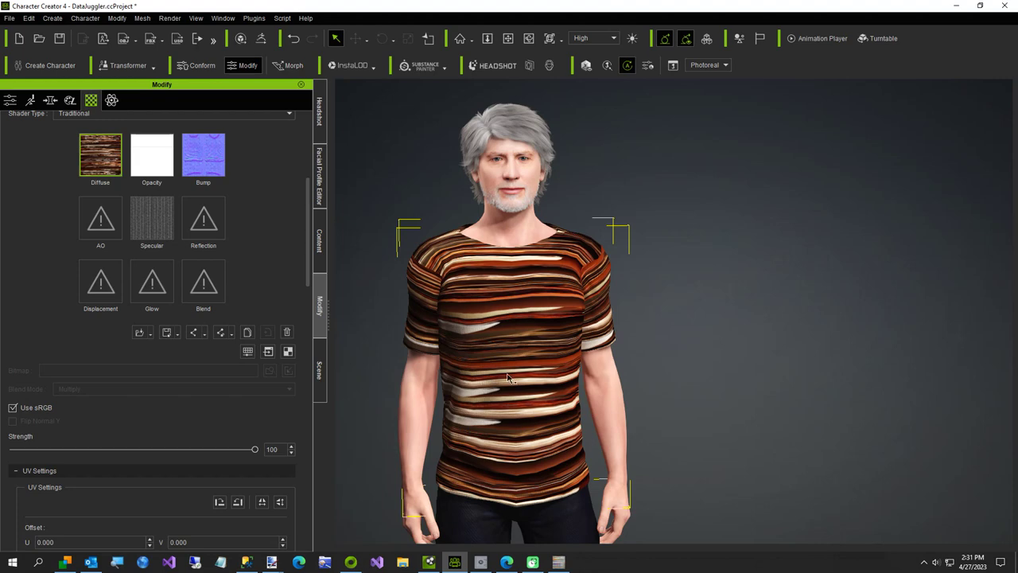
pyautogui.click(109, 159)
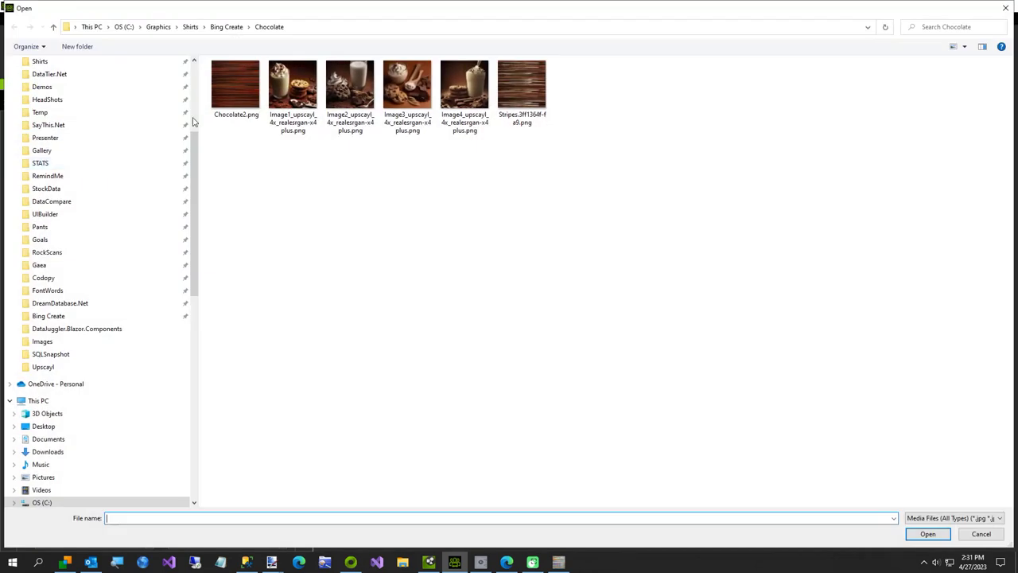
# Step: Apply Stripes.05b35ed4-cda.png from Bing Create\Cars as the shirt's diffuse texture
pyautogui.click(231, 27)
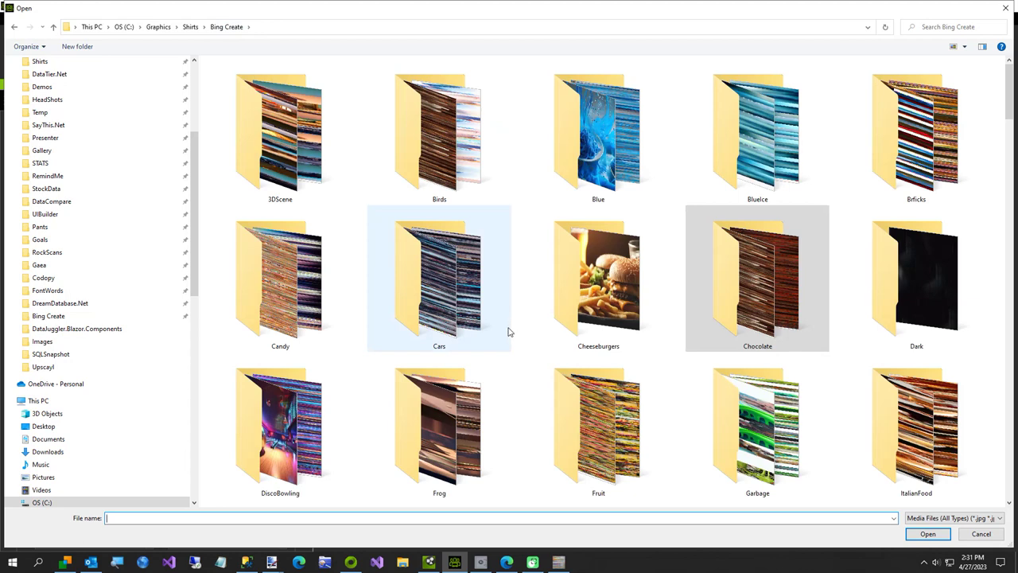
pyautogui.doubleClick(508, 330)
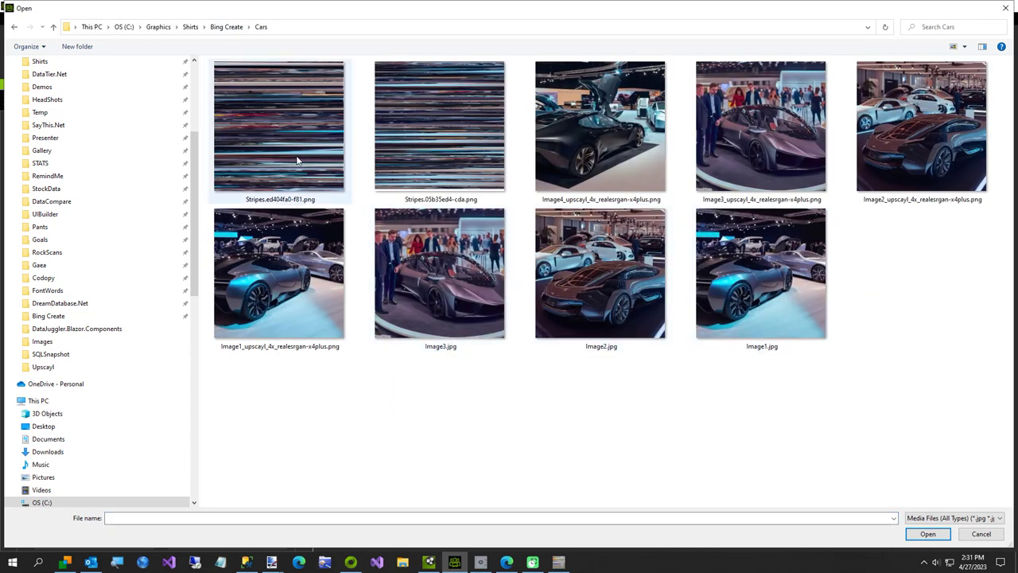
pyautogui.click(407, 152)
pyautogui.doubleClick(406, 152)
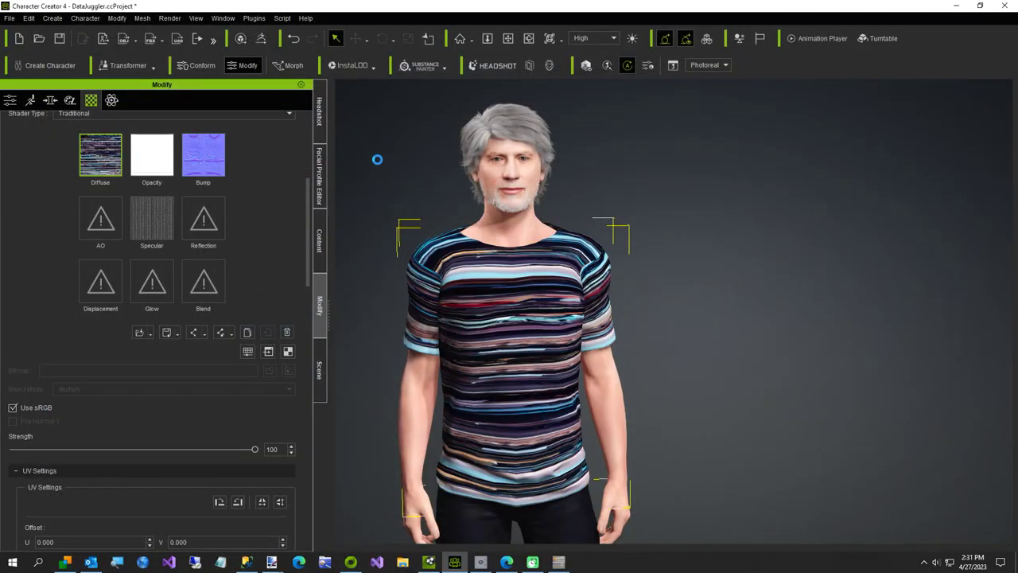